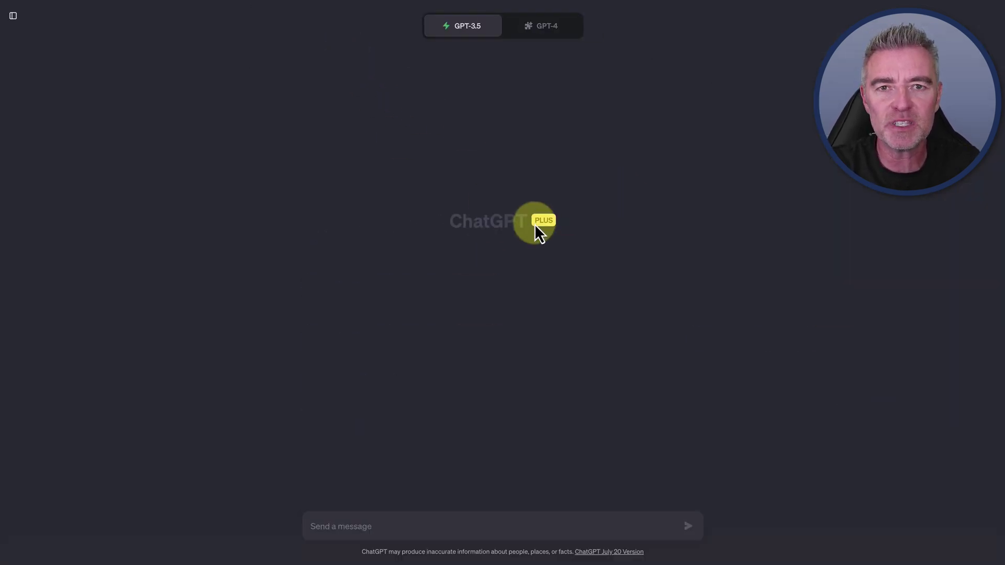
Send the prompt "Write me a 500 word article on how chatbots can help small business owners."
left_click(356, 527)
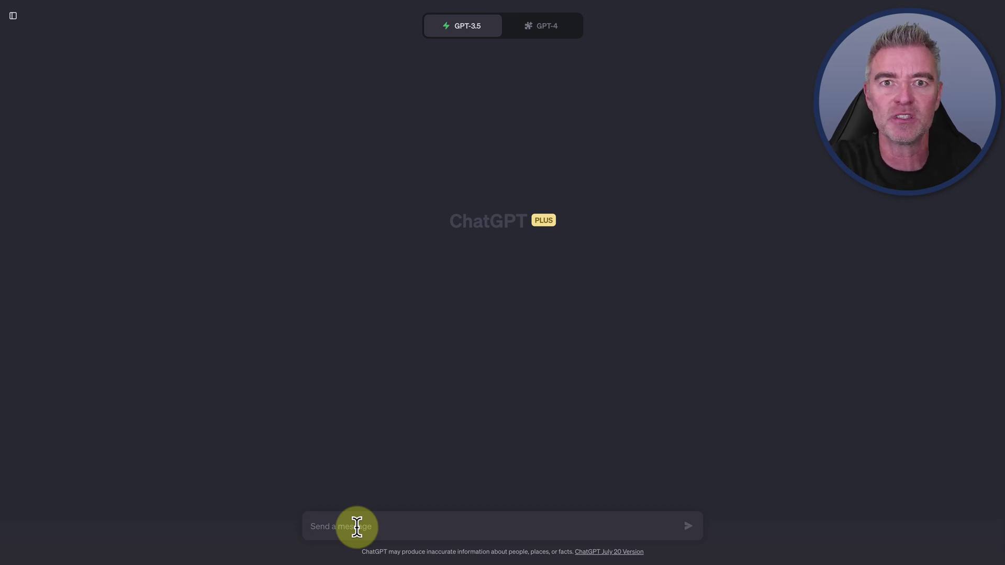
left_click(356, 526)
type("Write me a 500 word article on how chatbots can help small business owners.")
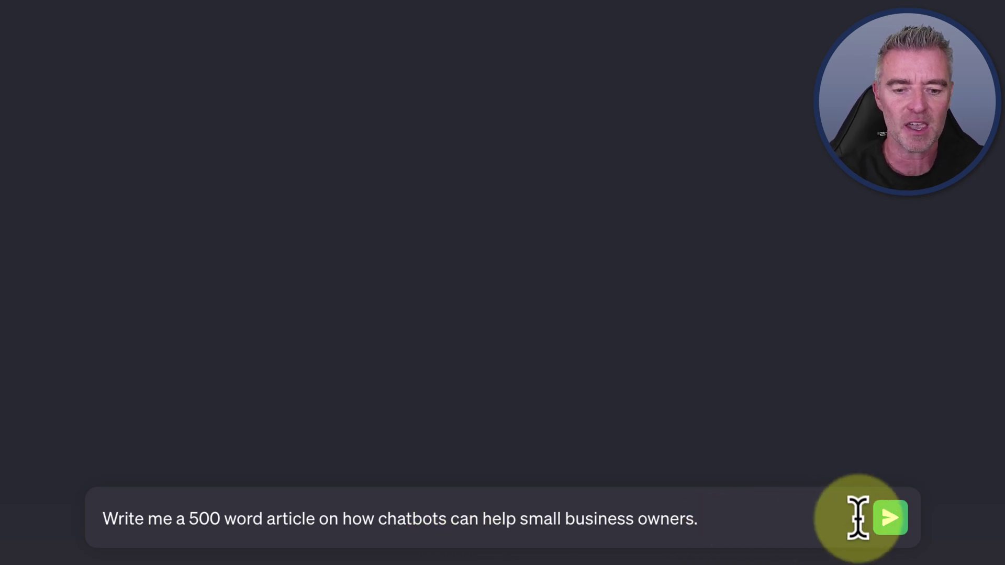
left_click(890, 518)
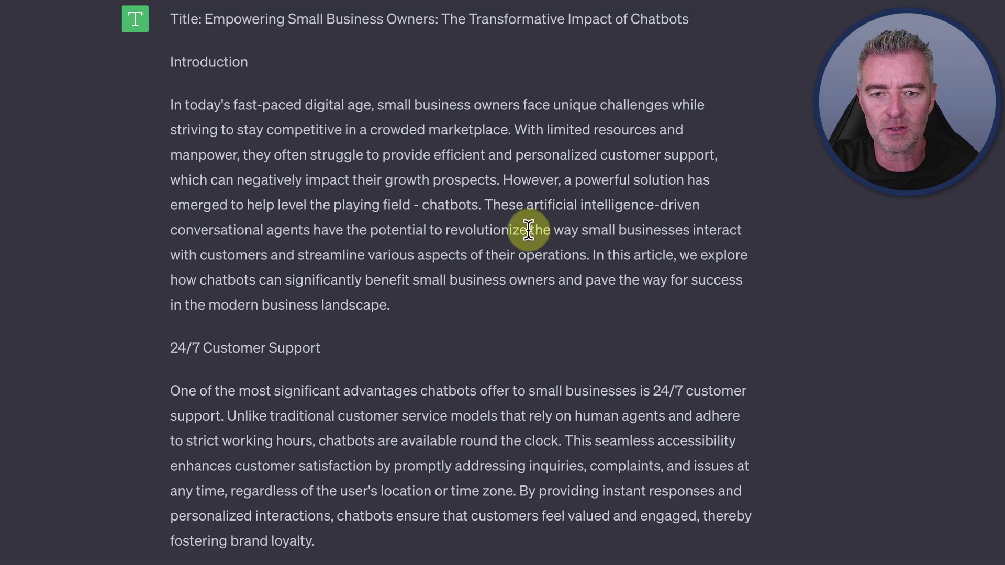
Read through the generated chatbot article from the introduction to the conclusion, checking its wording and plain formatting
left_click_drag(529, 229, 438, 190)
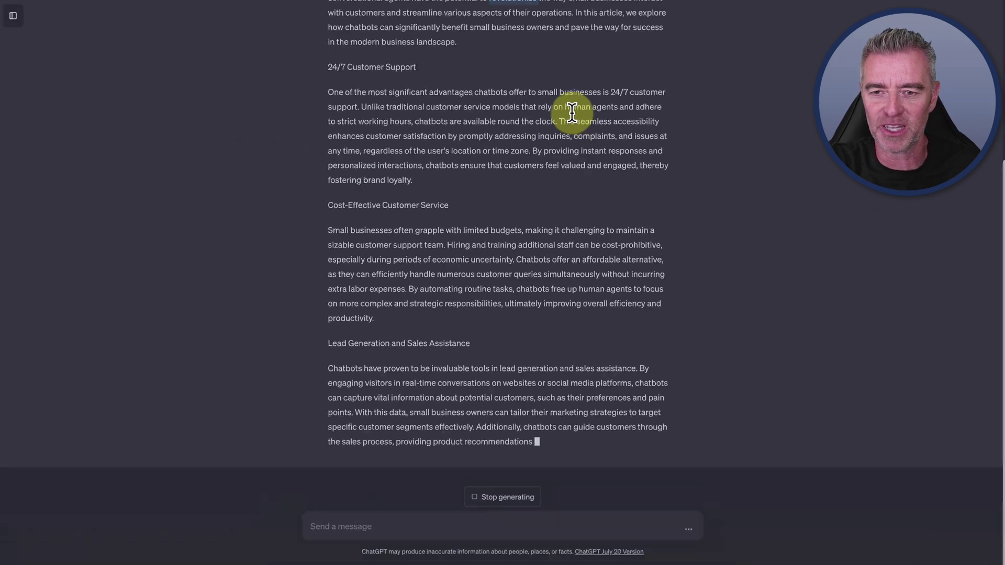
scroll(530, 370, "up", 5)
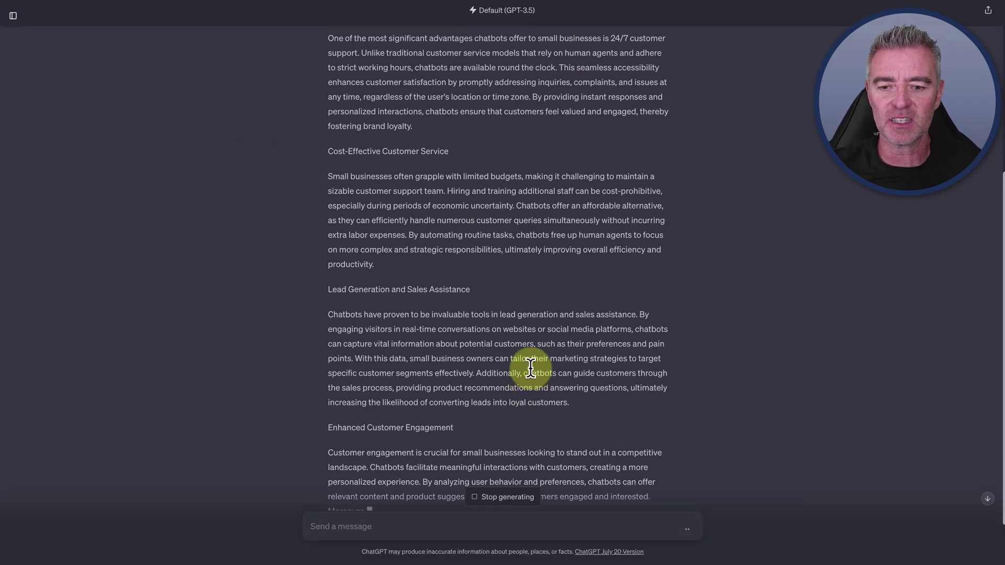
scroll(531, 370, "up", 1)
scroll(531, 369, "down", 6)
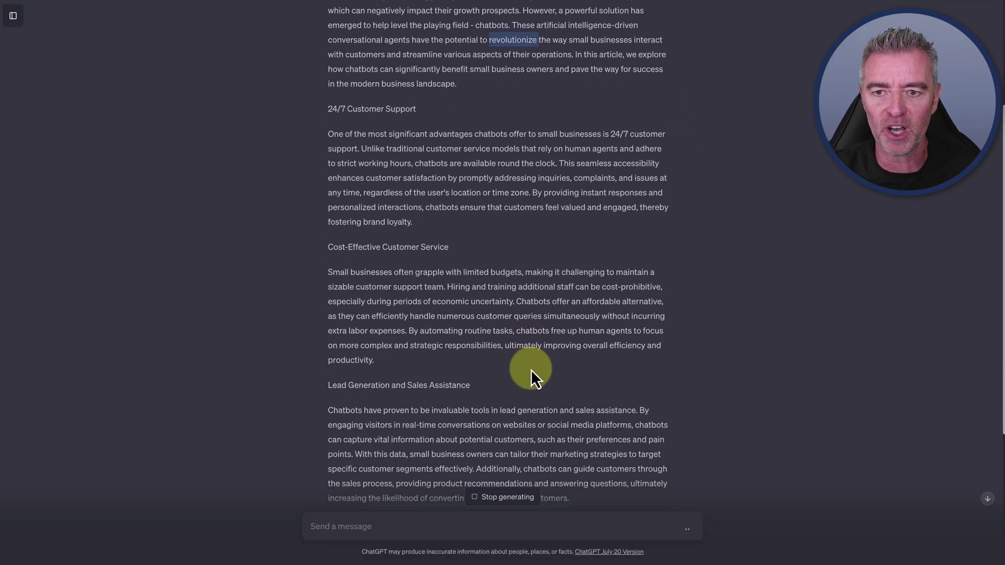
scroll(531, 369, "down", 2)
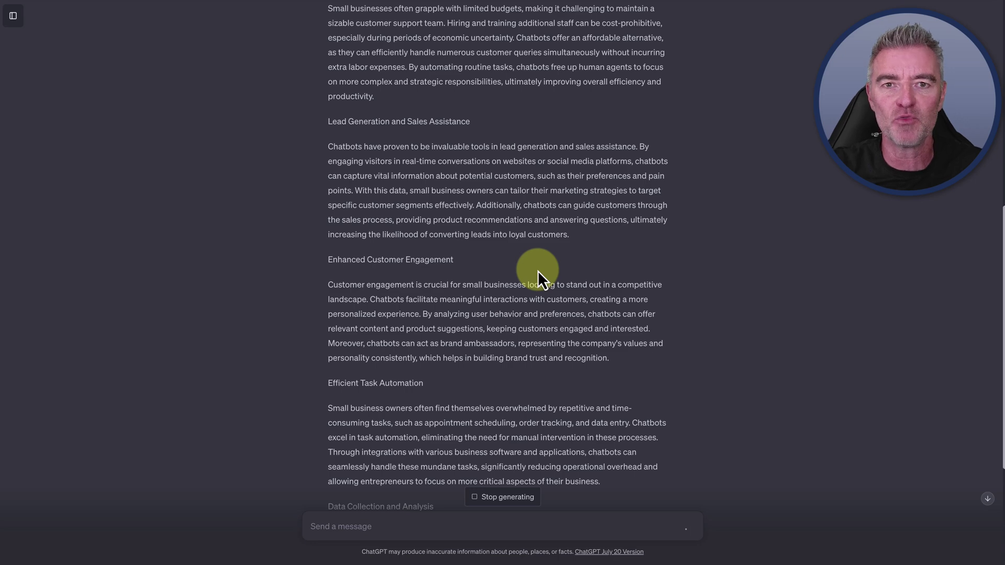
scroll(538, 271, "down", 6)
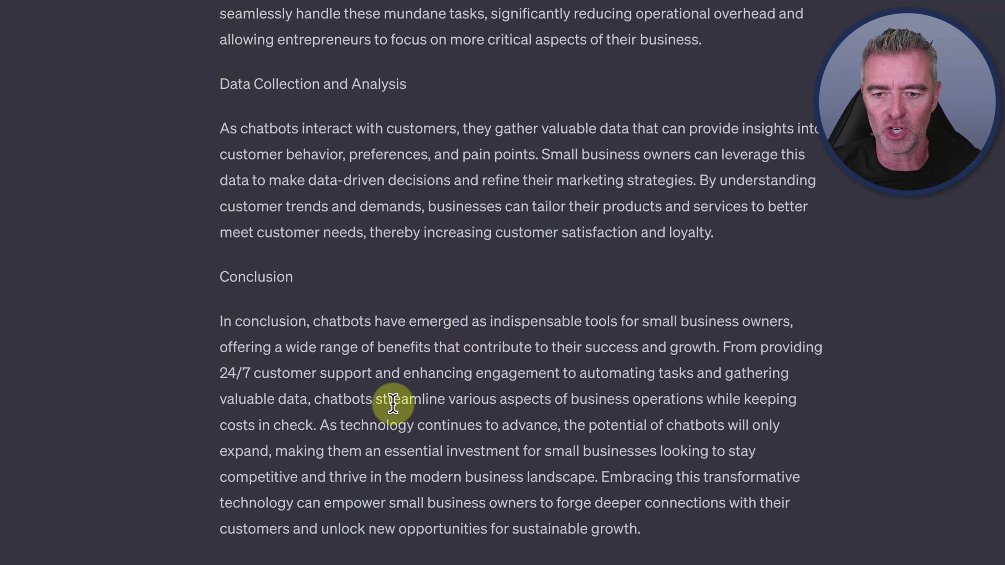
left_click_drag(314, 259, 803, 255)
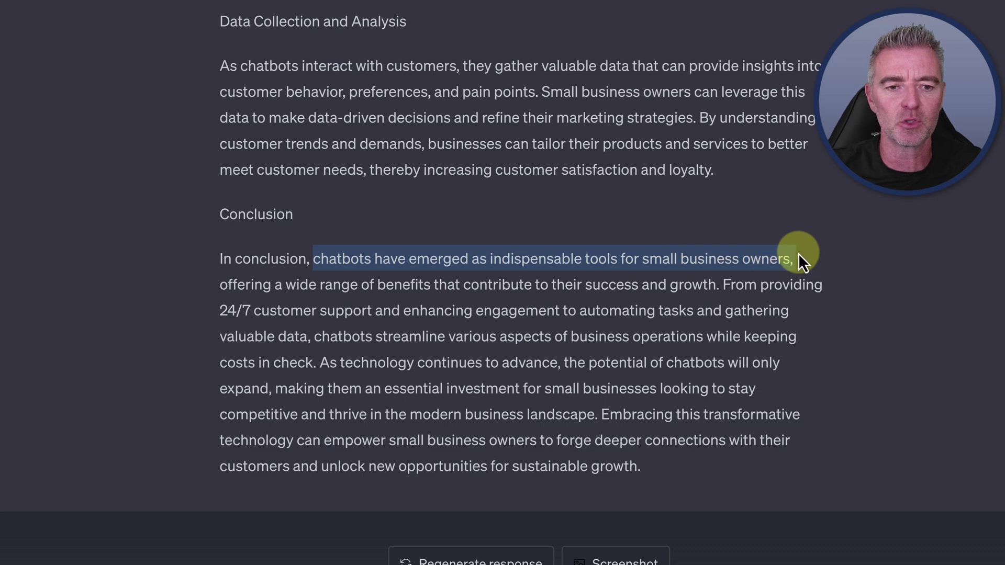
left_click(612, 325)
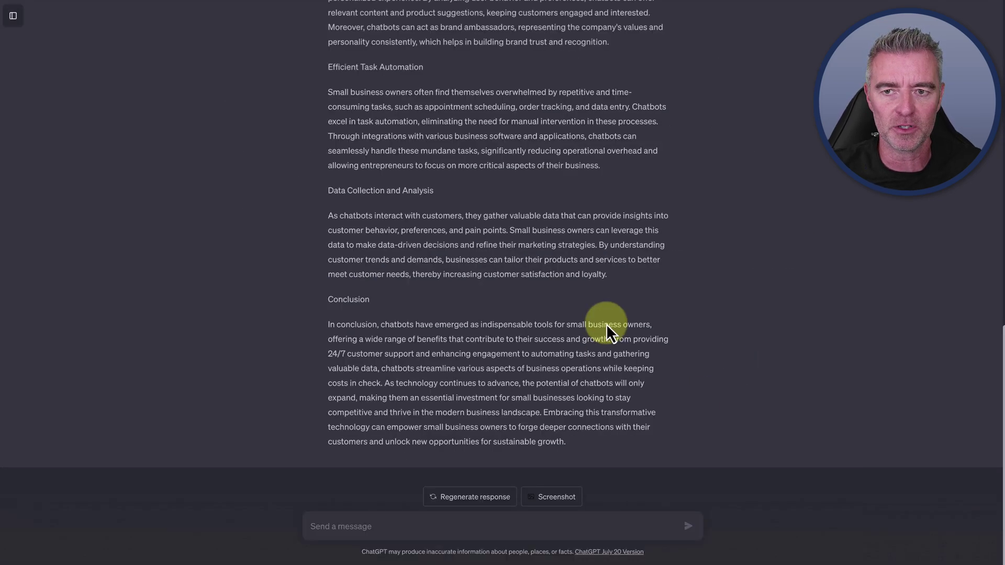
scroll(606, 324, "up", 15)
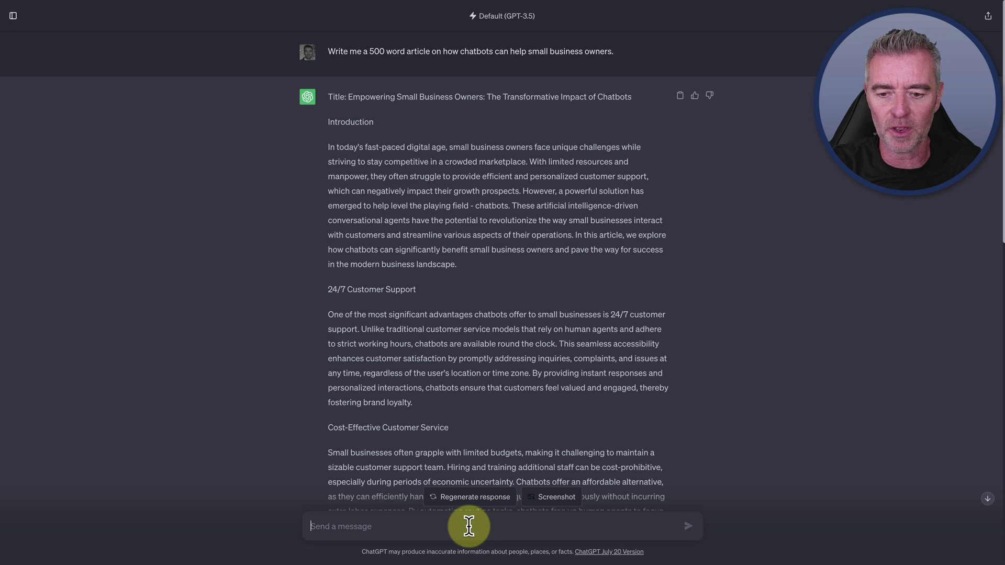
Paste the same 500-word article request with added instructions for language, style, tone, person, FAQs, markdown, lists, tables, bold headings and blockquotes
key("ctrl+v")
scroll(520, 450, "up", 5)
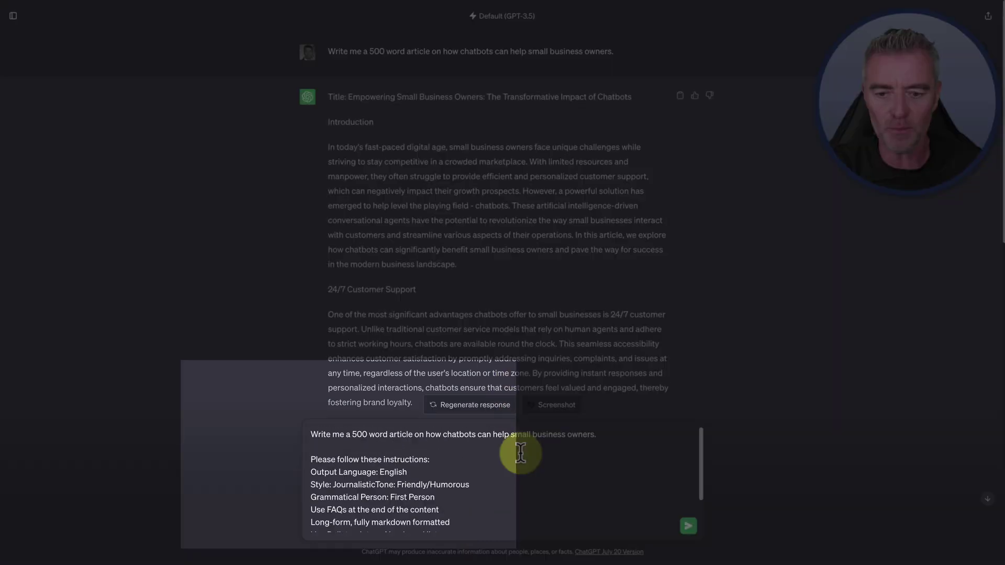
scroll(520, 453, "down", 1)
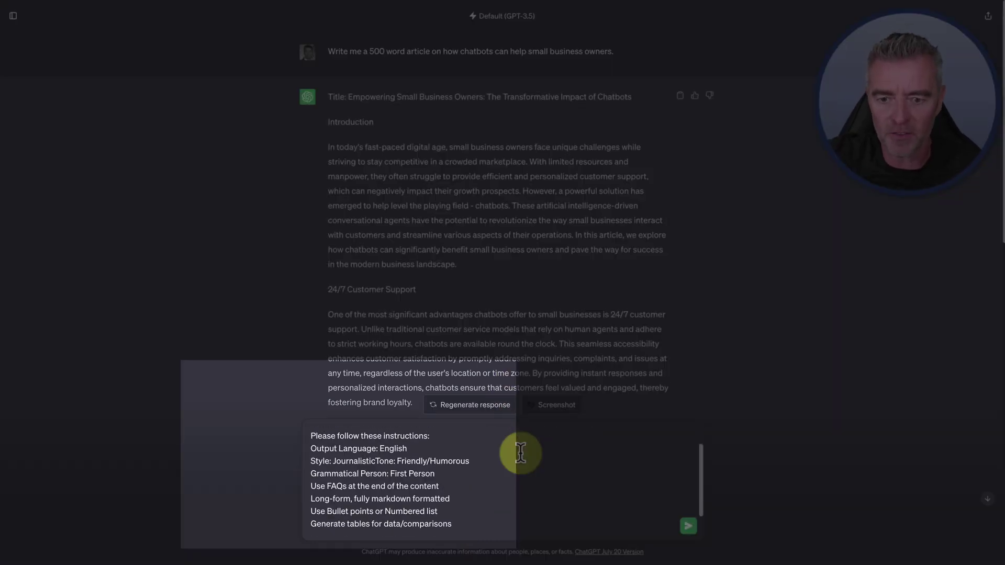
scroll(521, 450, "down", 1)
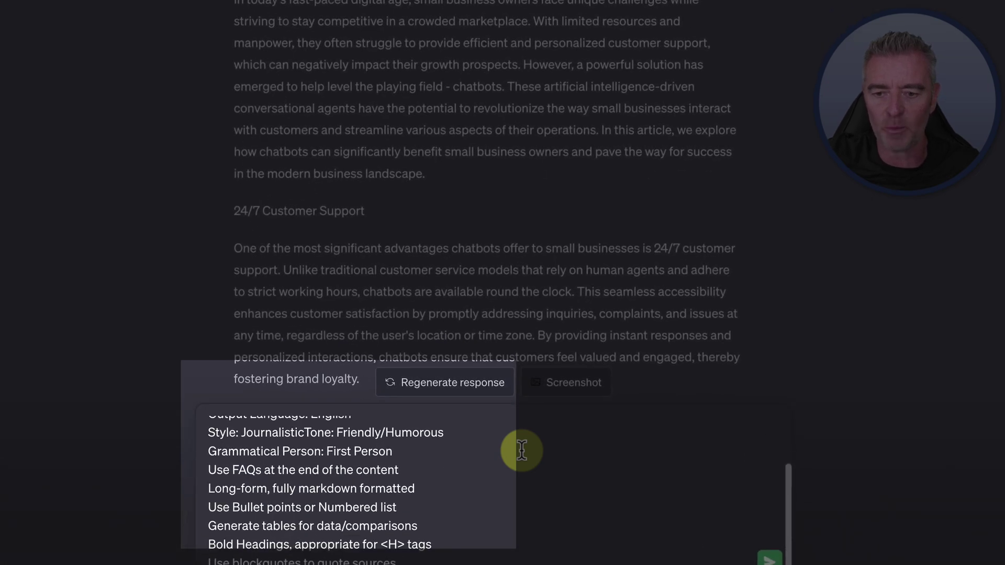
scroll(523, 477, "up", 3)
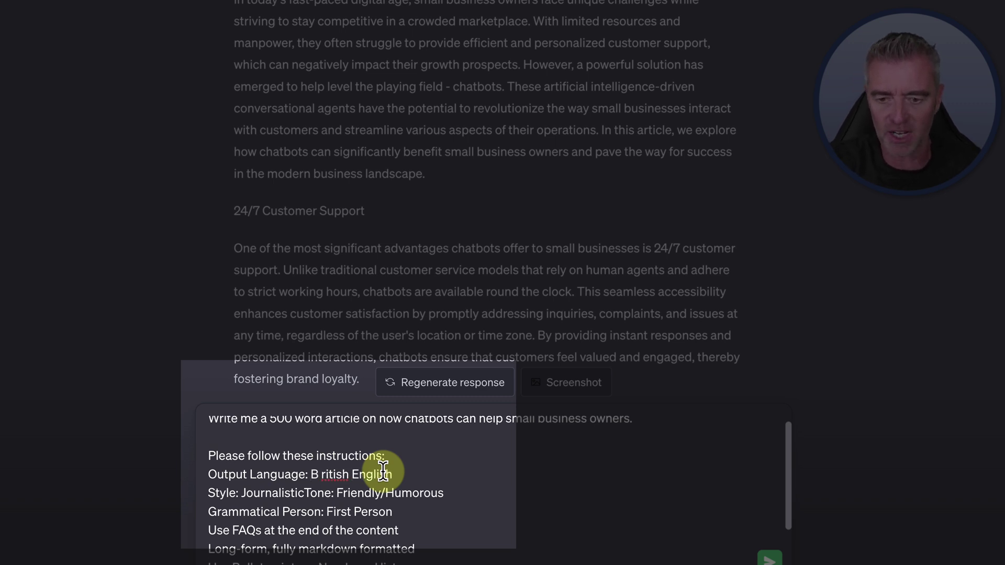
Correct the unsent prompt so the output language reads British English and a space separates Journalistic from Tone
left_click(321, 474)
key("BackSpace")
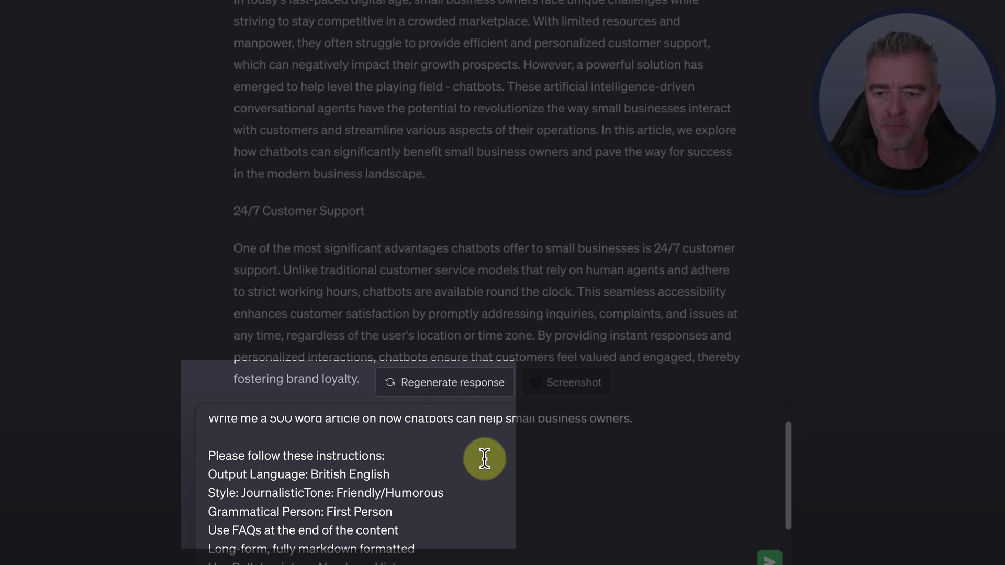
scroll(340, 497, "down", 1)
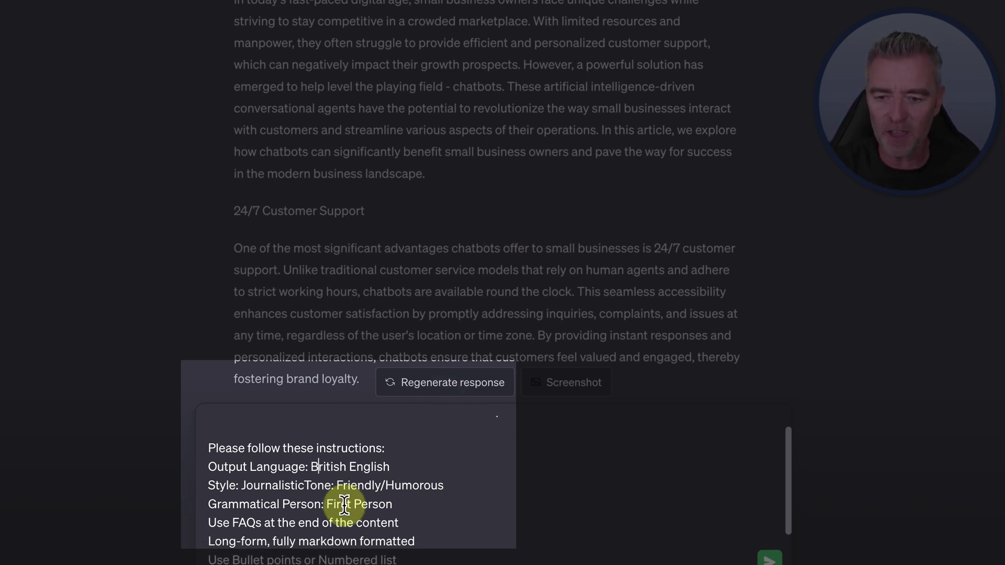
left_click(305, 478)
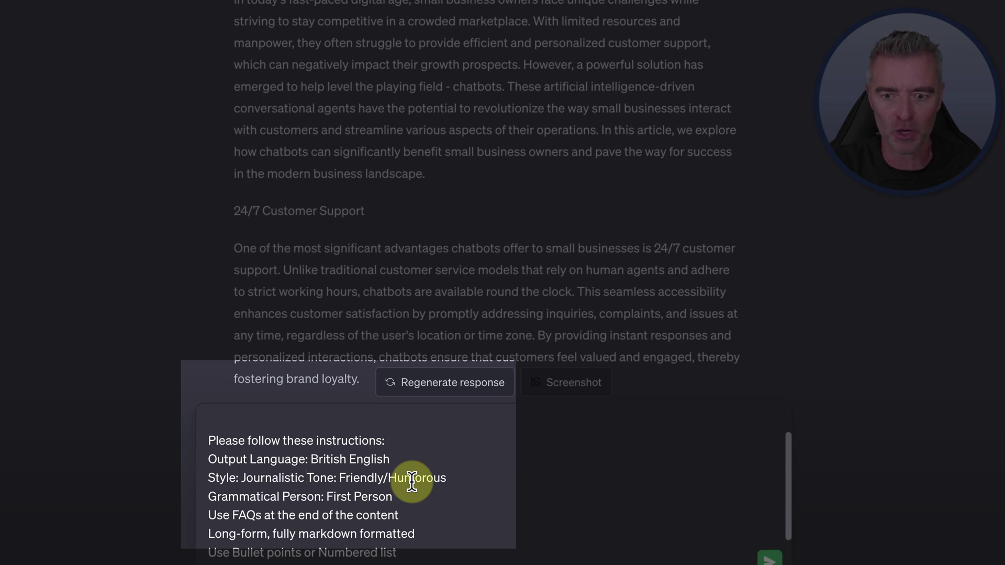
Review the remaining instructions down to the blockquotes line and send the extended article prompt
scroll(411, 481, "down", 2)
scroll(412, 481, "down", 1)
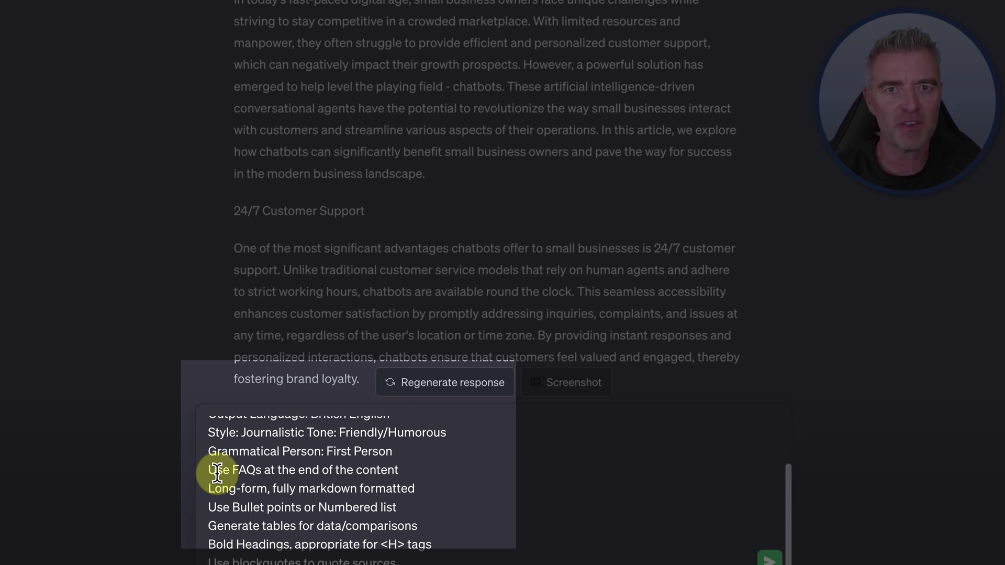
scroll(217, 473, "down", 2)
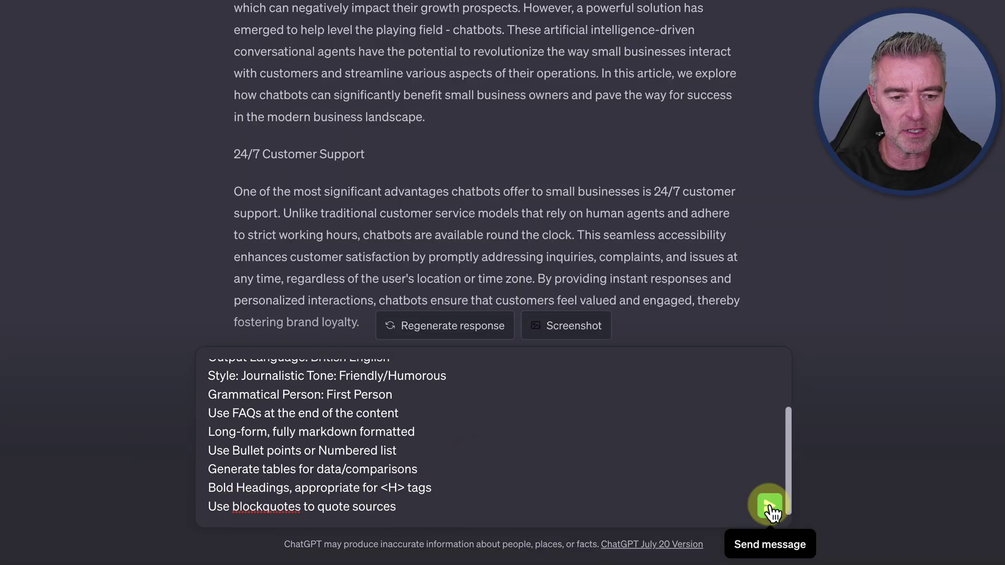
left_click(770, 505)
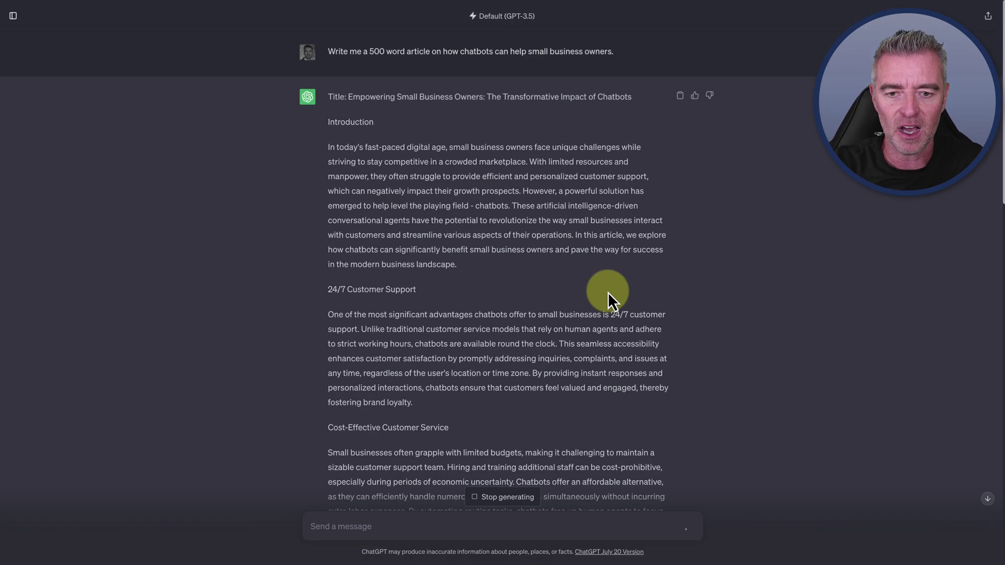
Examine the new article's title, introduction and first numbered sections against the tone and formatting instructions
scroll(608, 292, "down", 20)
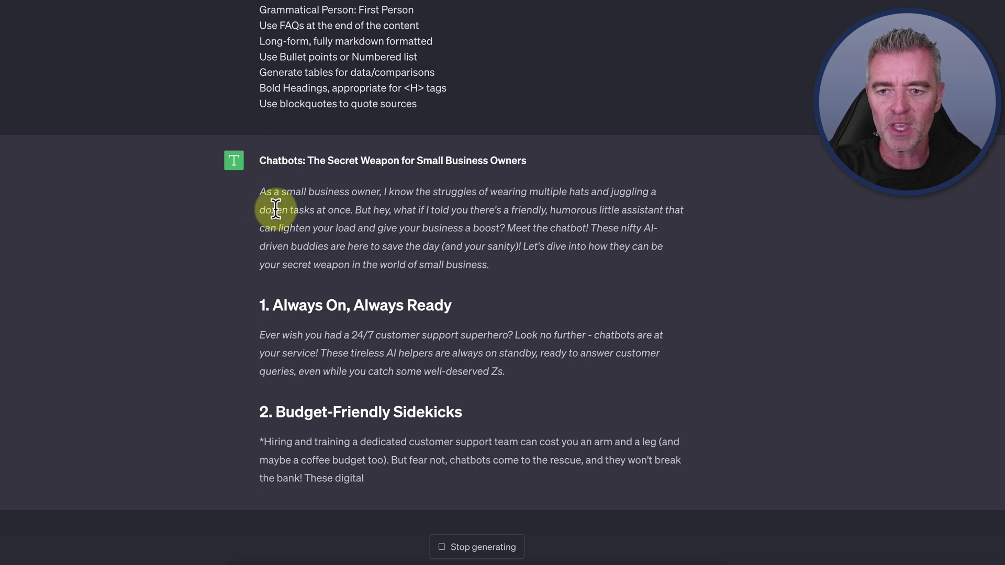
scroll(463, 170, "up", 2)
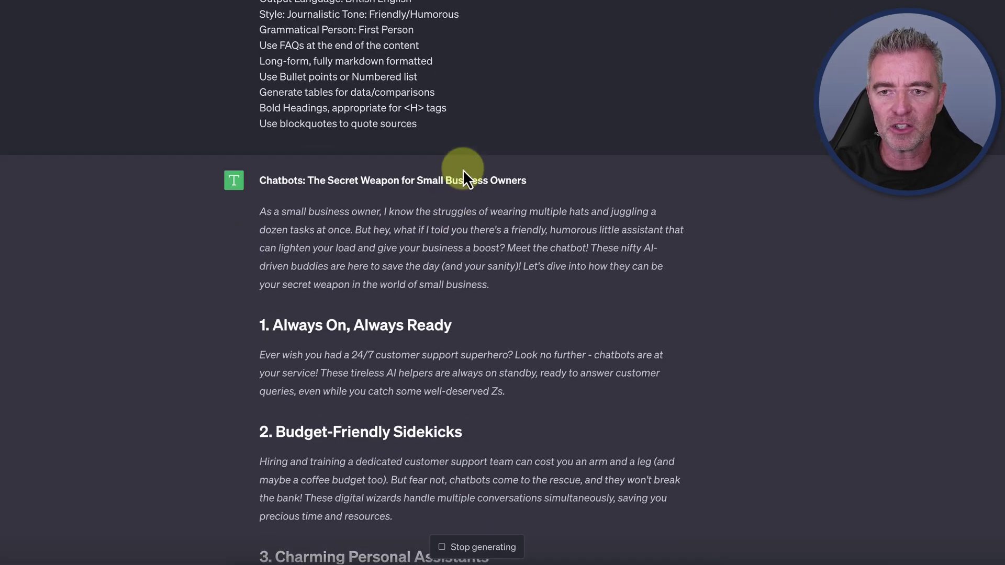
scroll(462, 229, "up", 1)
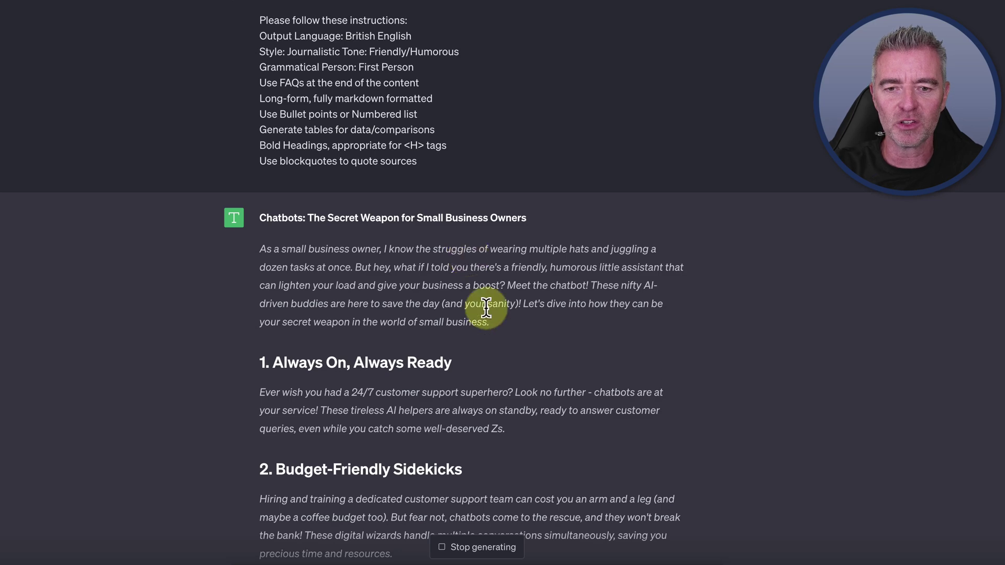
scroll(486, 309, "up", 1)
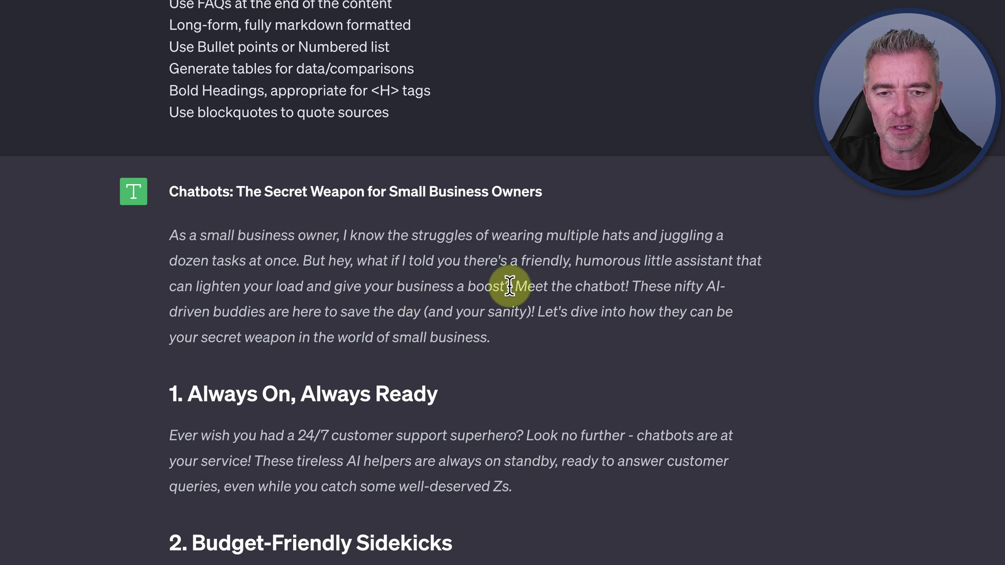
scroll(515, 284, "down", 2)
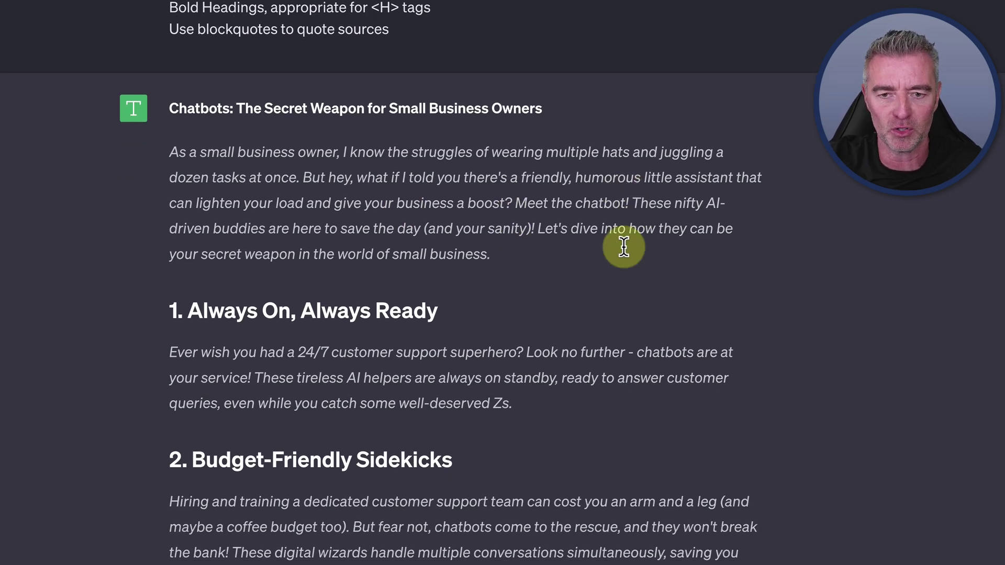
scroll(602, 301, "down", 3)
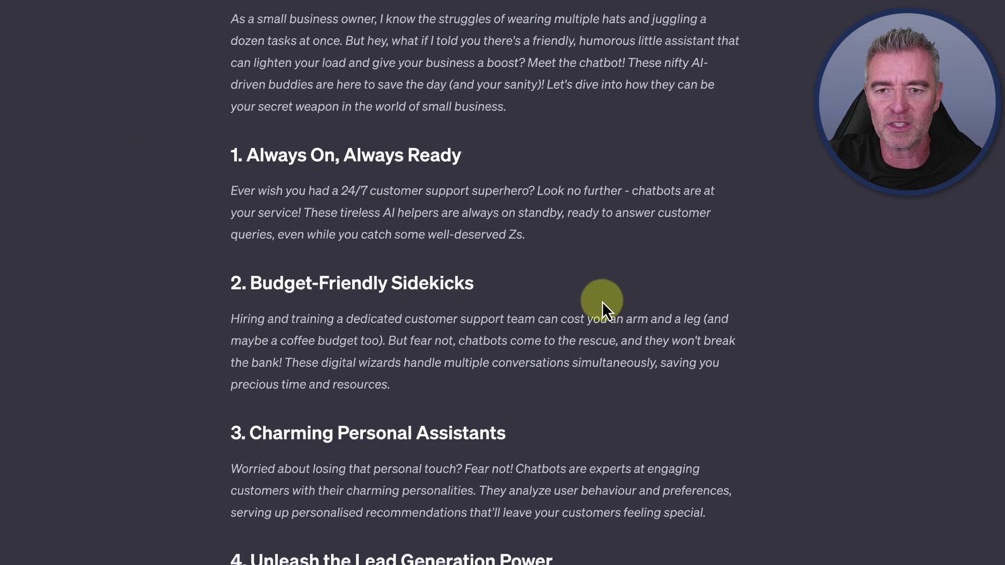
scroll(601, 302, "down", 3)
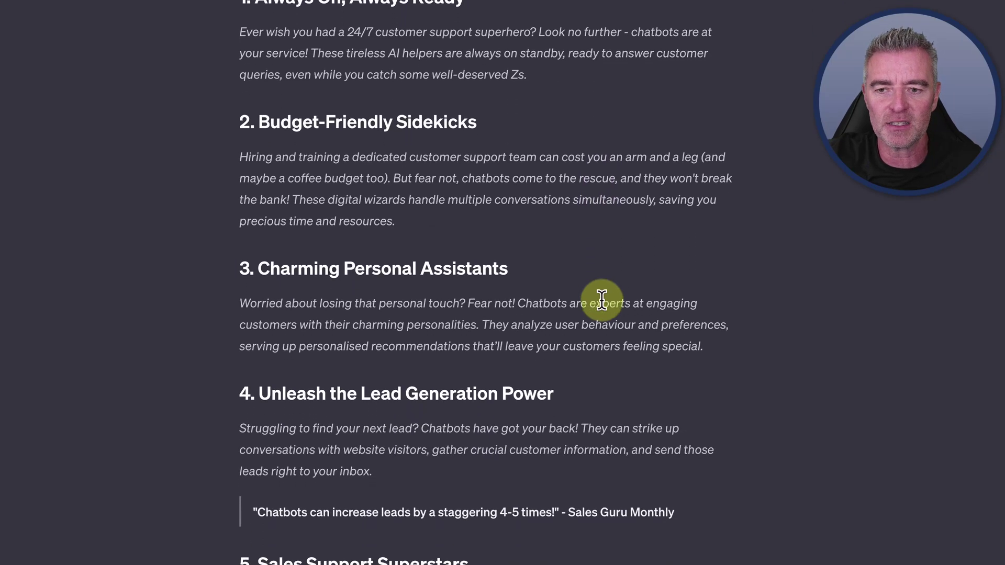
Highlight the blockquote in the Unleash the Lead Generation Power section and its Sales Guru Monthly source
scroll(602, 302, "down", 3)
scroll(595, 315, "down", 2)
left_click_drag(695, 246, 267, 246)
left_click(571, 267)
left_click_drag(569, 247, 681, 253)
left_click(613, 315)
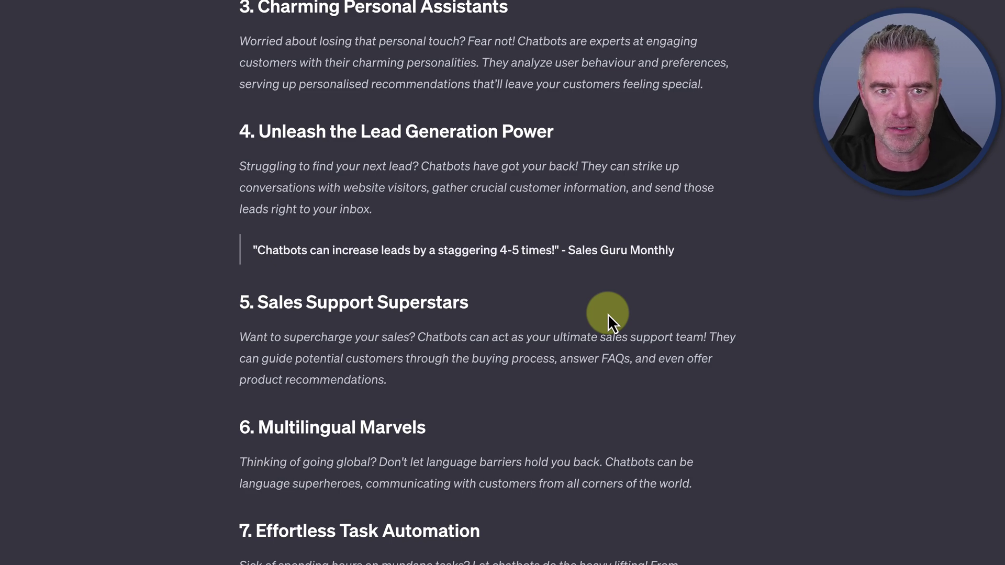
Review the remaining numbered sections and highlight the FAQs at the end of the new article
scroll(607, 314, "down", 3)
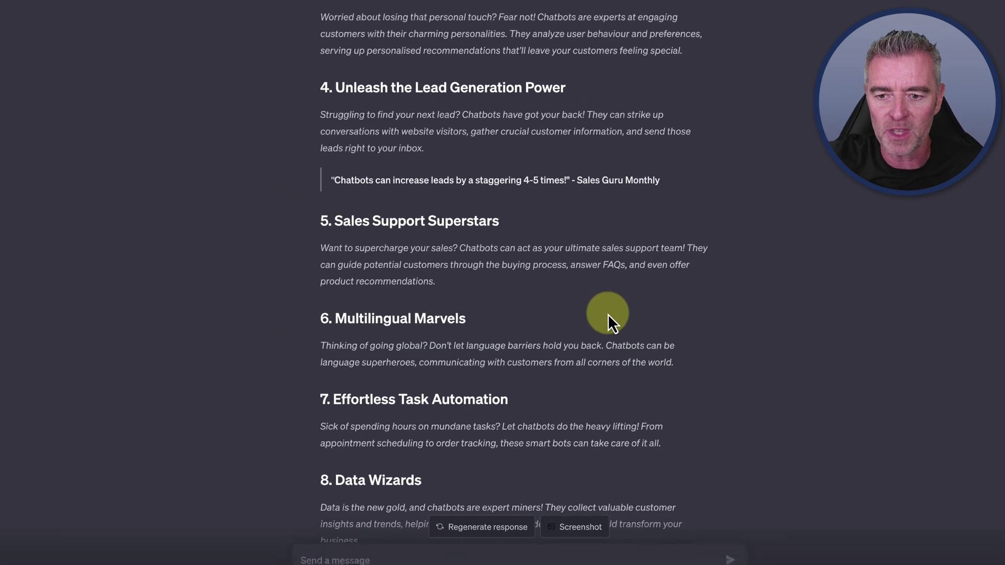
scroll(607, 314, "down", 8)
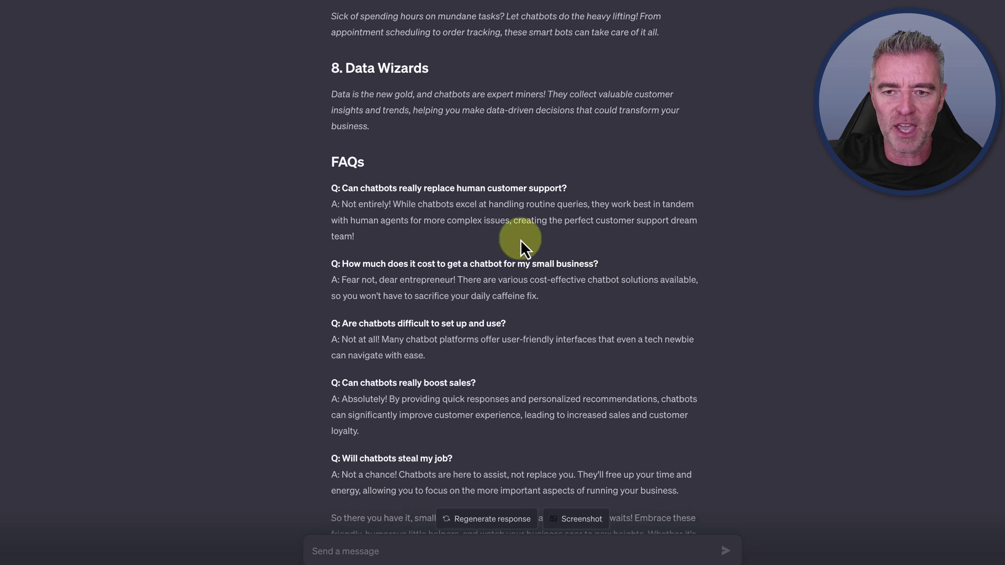
left_click_drag(330, 162, 486, 438)
scroll(487, 438, "down", 1)
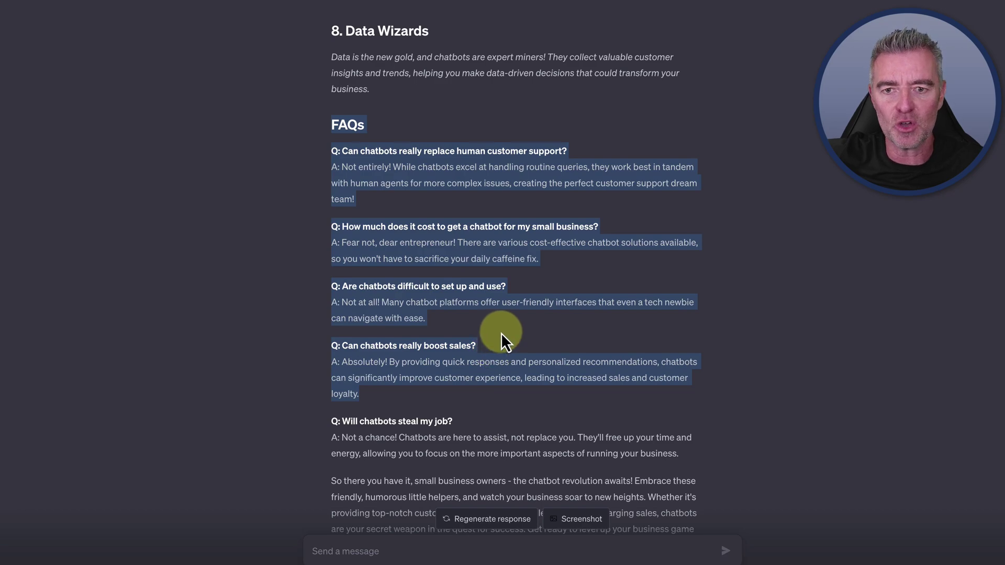
Return to the start of the conversation and highlight the original one-line article prompt for comparison
scroll(501, 331, "up", 20)
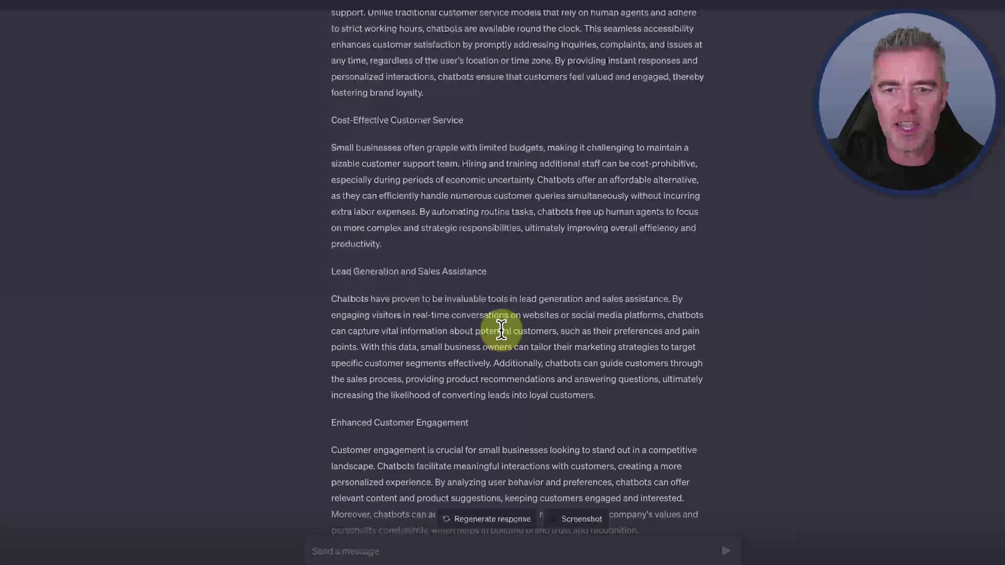
scroll(500, 327, "up", 6)
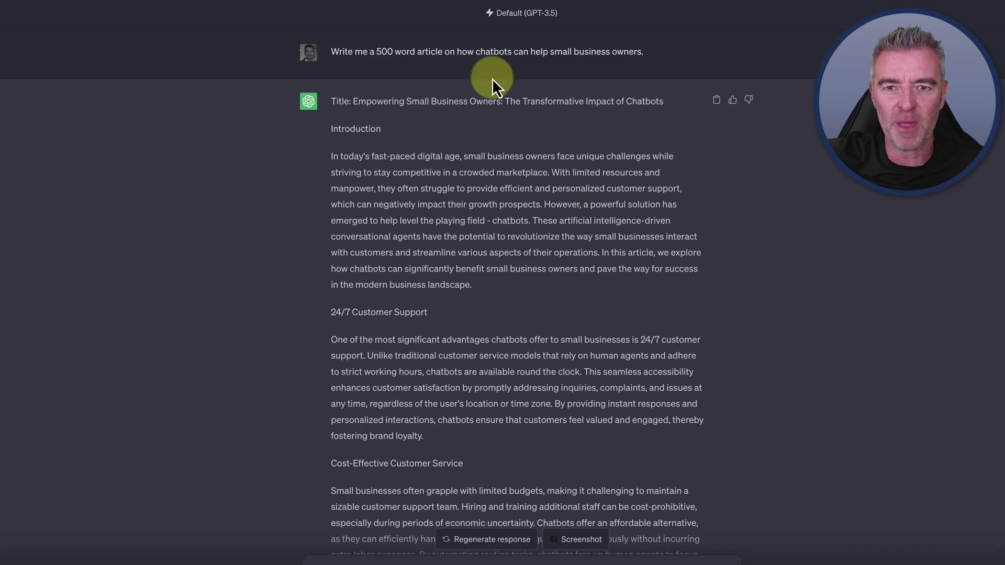
left_click_drag(332, 51, 667, 58)
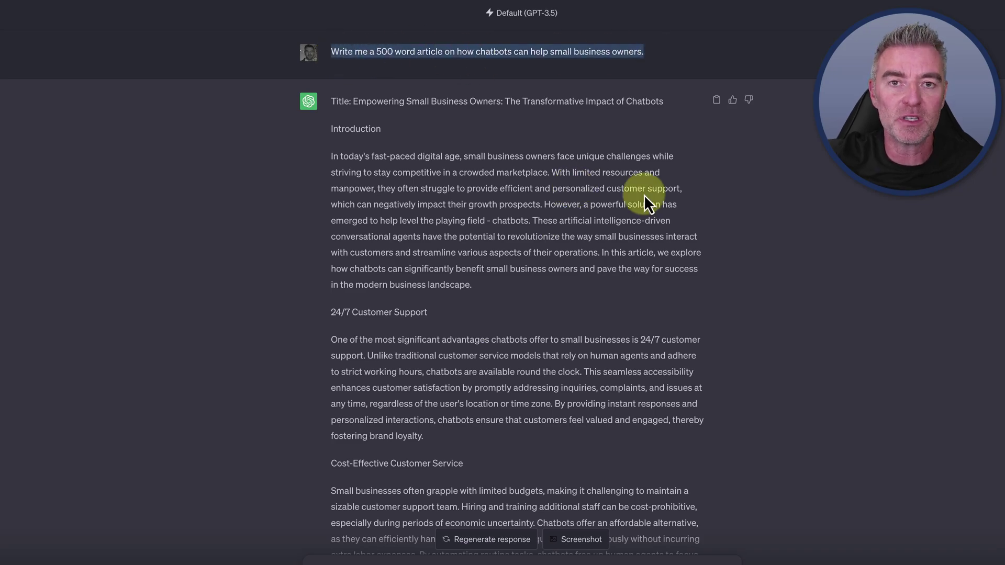
Go to the detailed second prompt and highlight its full list of language, style, tone and formatting instructions
scroll(644, 192, "down", 20)
scroll(643, 192, "down", 12)
scroll(643, 197, "up", 3)
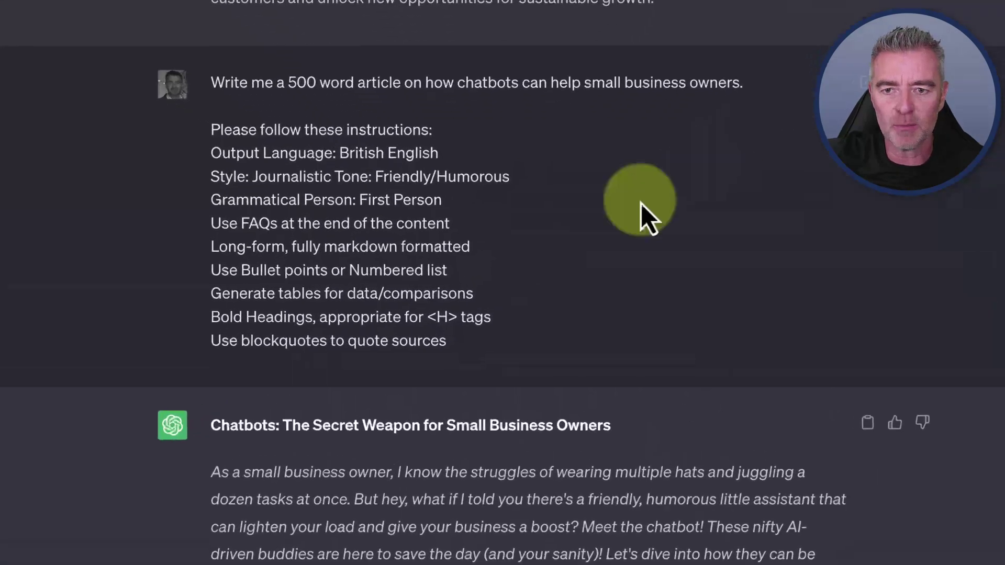
left_click_drag(464, 354, 163, 116)
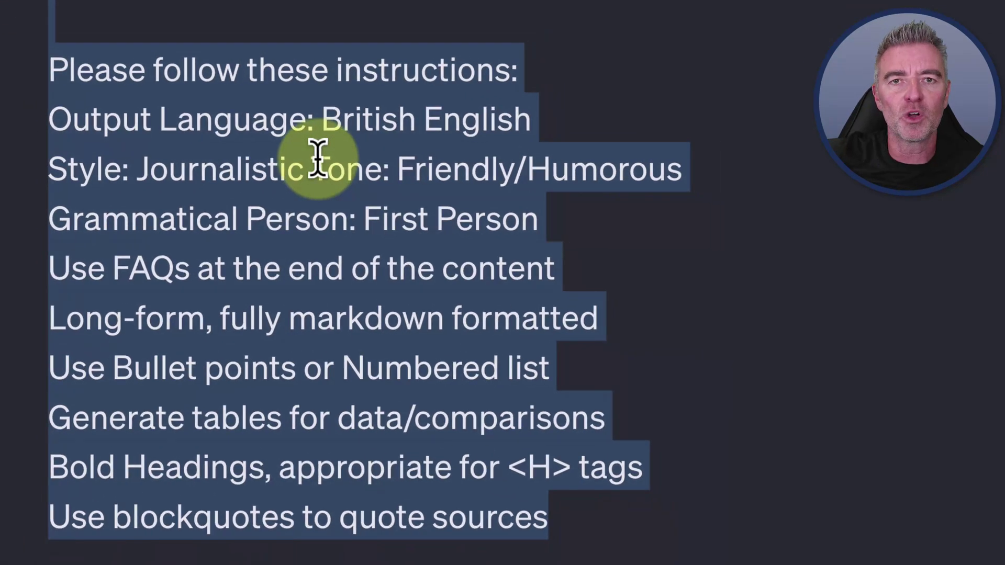
left_click(317, 157)
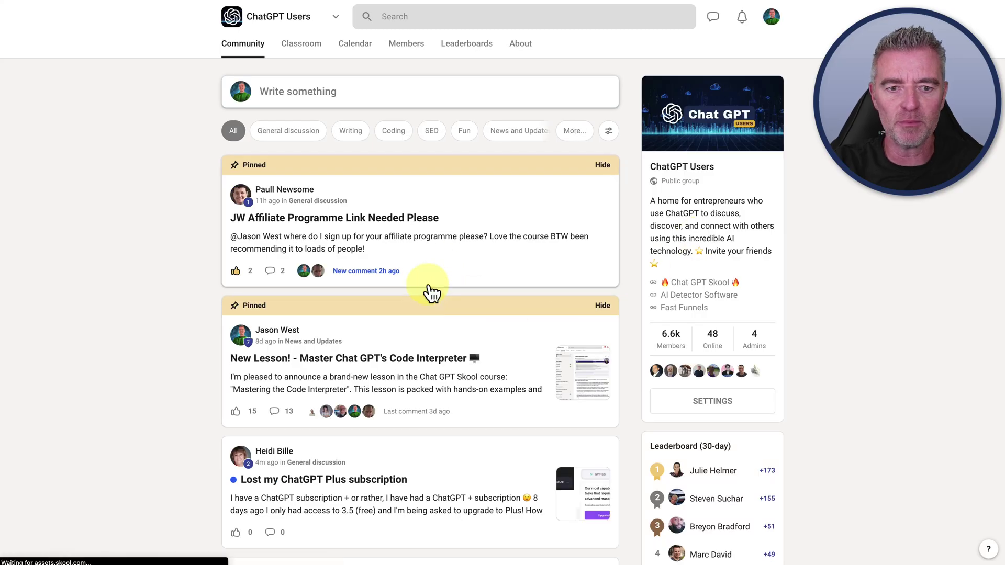
Switch to the ChatGPT Users community on Skool and browse its pinned and recent discussion posts
scroll(431, 293, "down", 4)
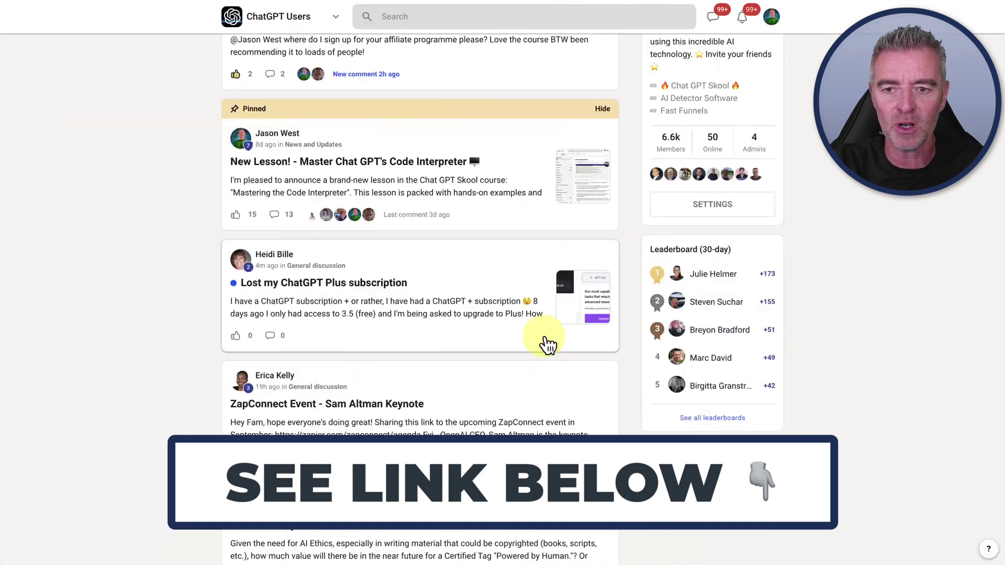
scroll(428, 293, "down", 6)
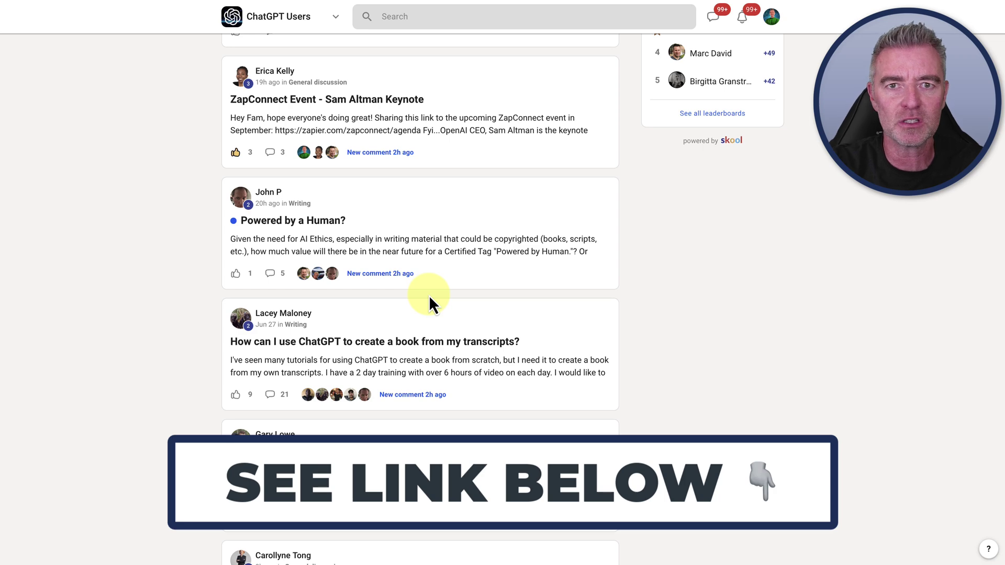
scroll(456, 299, "down", 8)
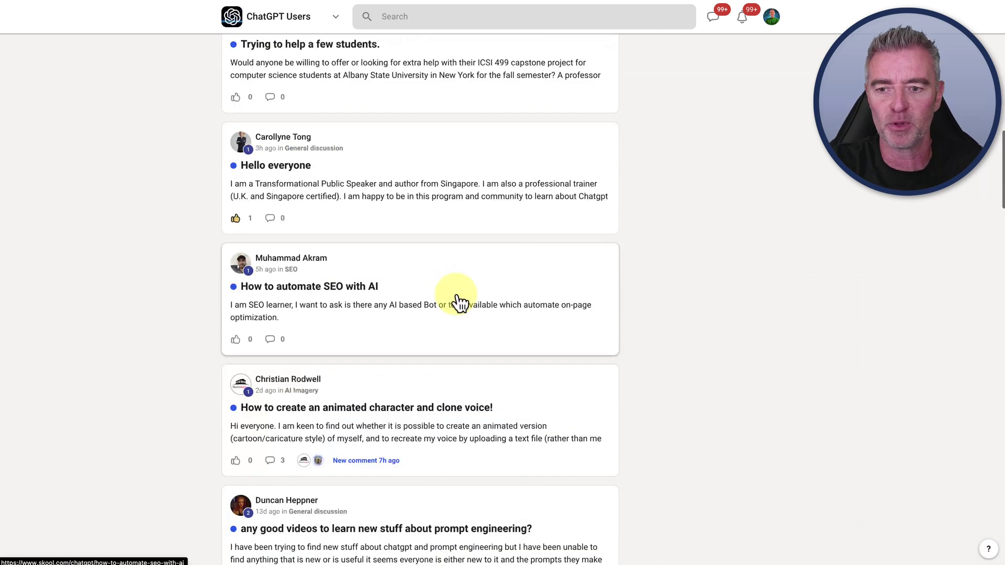
scroll(460, 302, "up", 8)
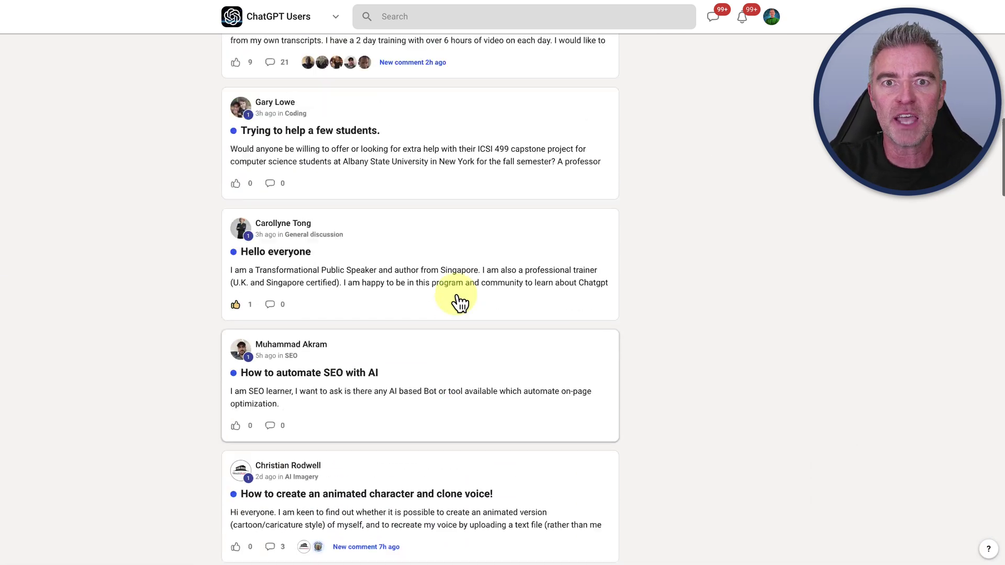
scroll(459, 302, "up", 8)
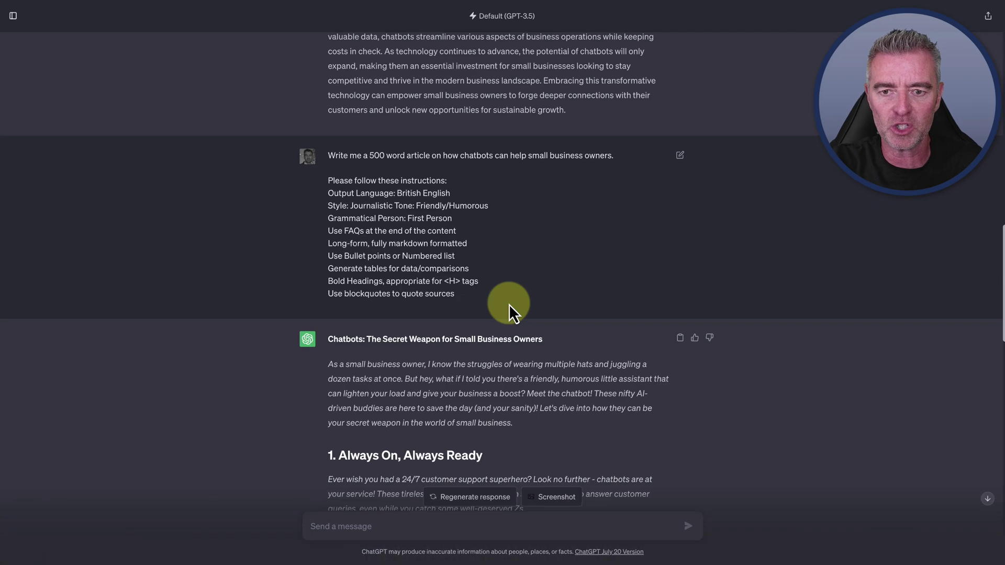
Start a new ChatGPT chat, hide the chat history sidebar and choose GPT-4 with the Plugins option
scroll(508, 304, "down", 15)
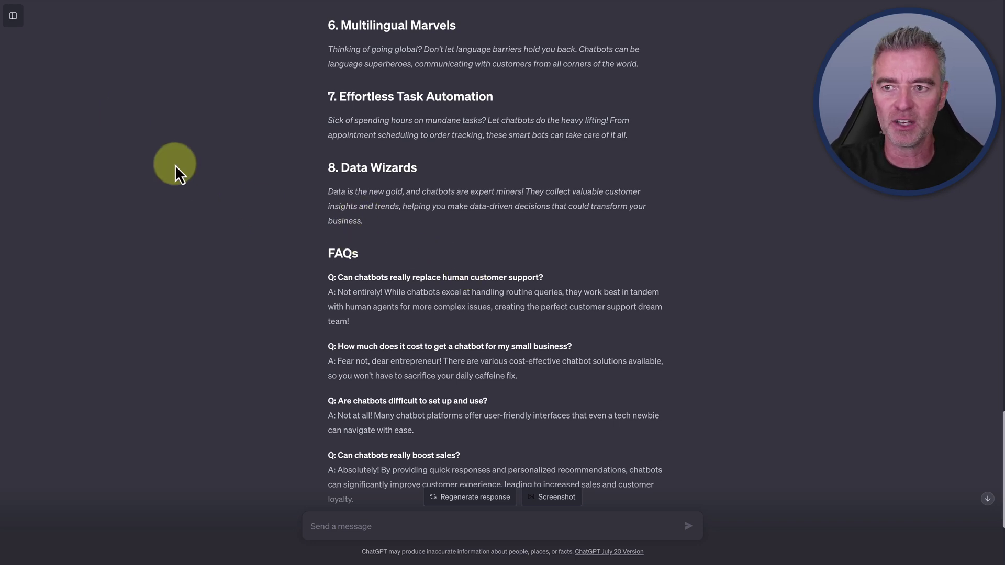
left_click(13, 15)
left_click(66, 20)
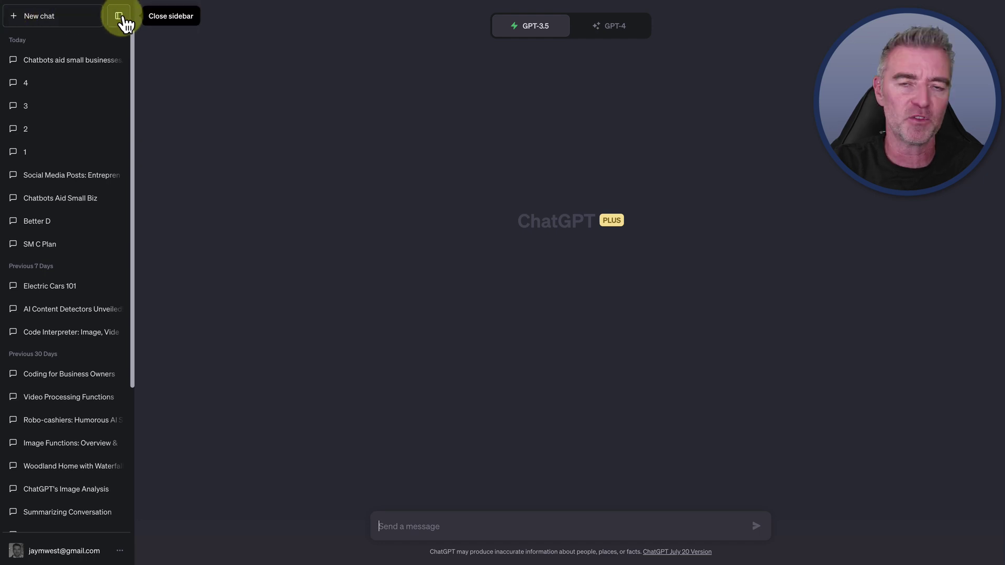
left_click(120, 16)
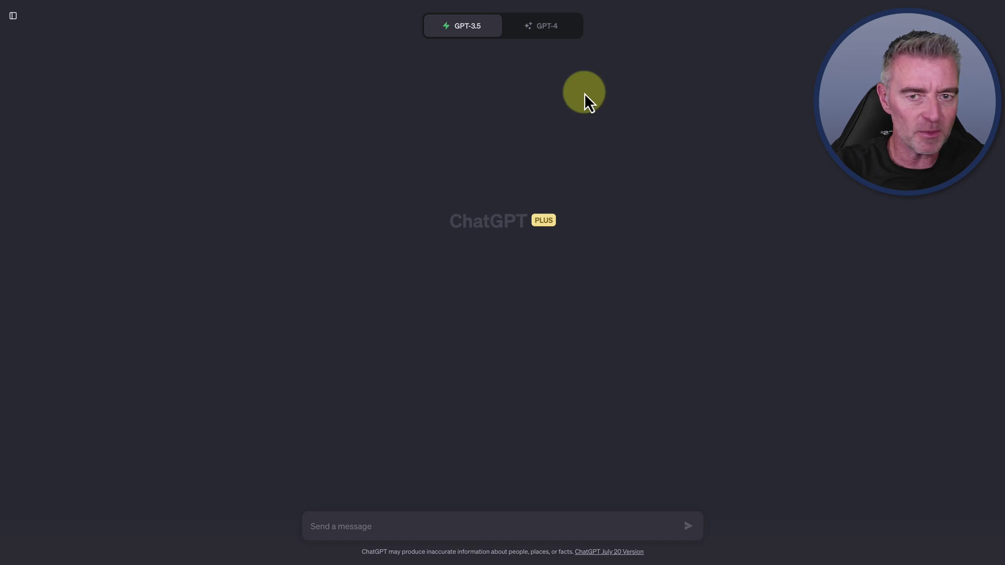
left_click(547, 29)
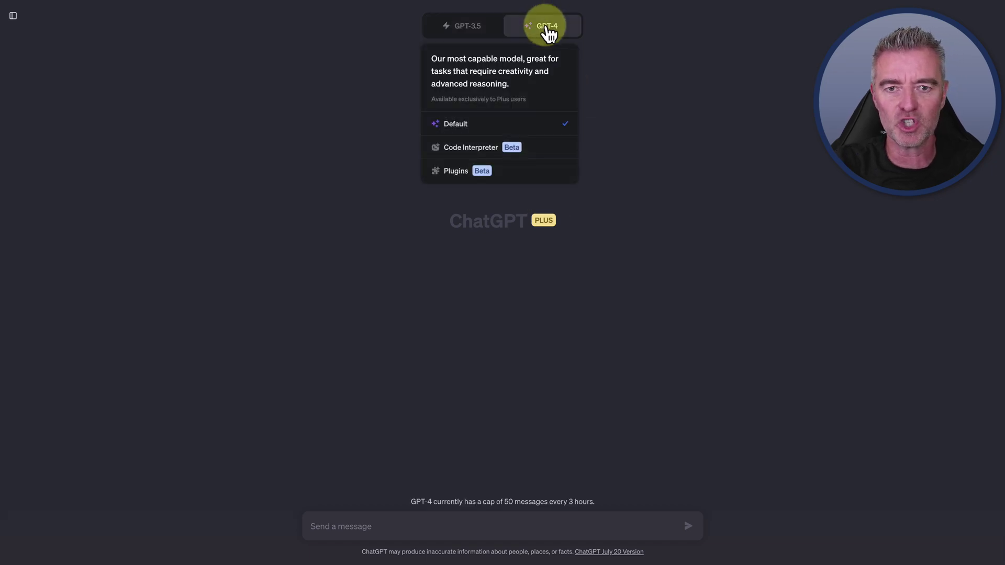
left_click(478, 174)
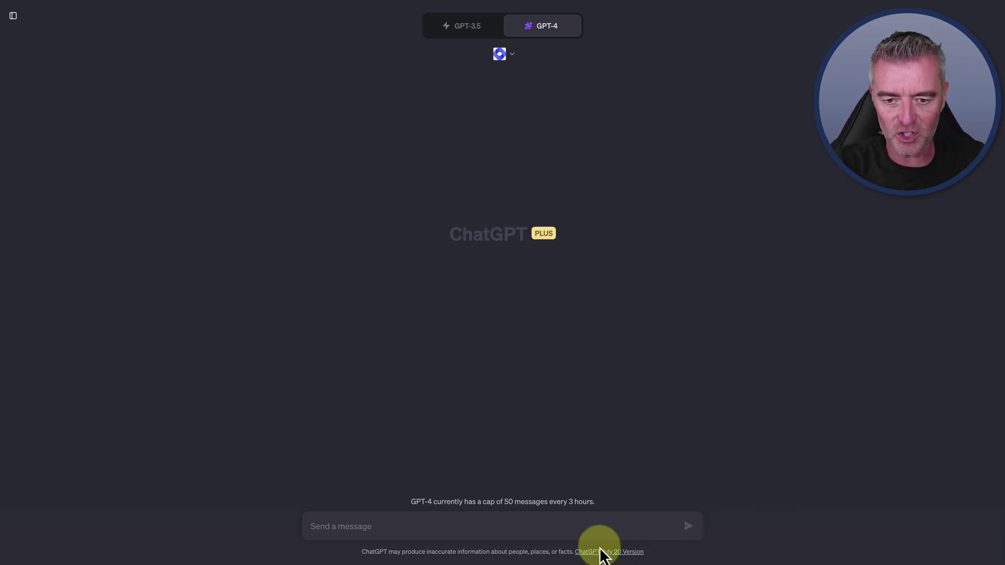
type("I would like you to create a months worth of social media content that would entice people to find out more about my products and services. My website is at https://ChatGPTSkool.com  I need a social media posts to go out every other day, so 15 posts. My target audience are entrepreneurs, coaches and consultants.  I need the posts to contain emojis too. Create a table to put all the posts in with 1 column containing the day, another column for the social media post and another column add relevant hashtags for the post. Finally describe a suitable image for the post so I can create it in canva.")
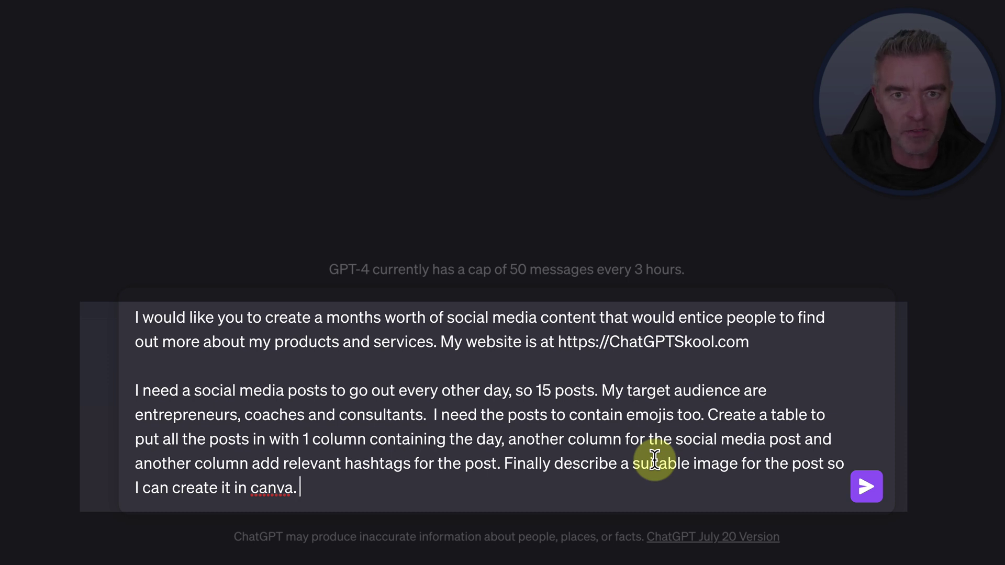
left_click_drag(558, 343, 755, 343)
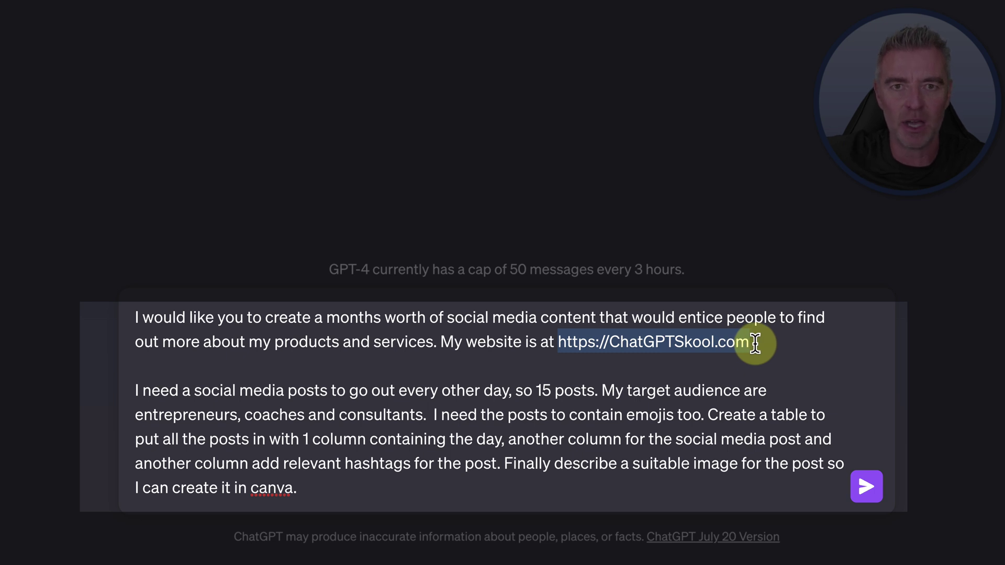
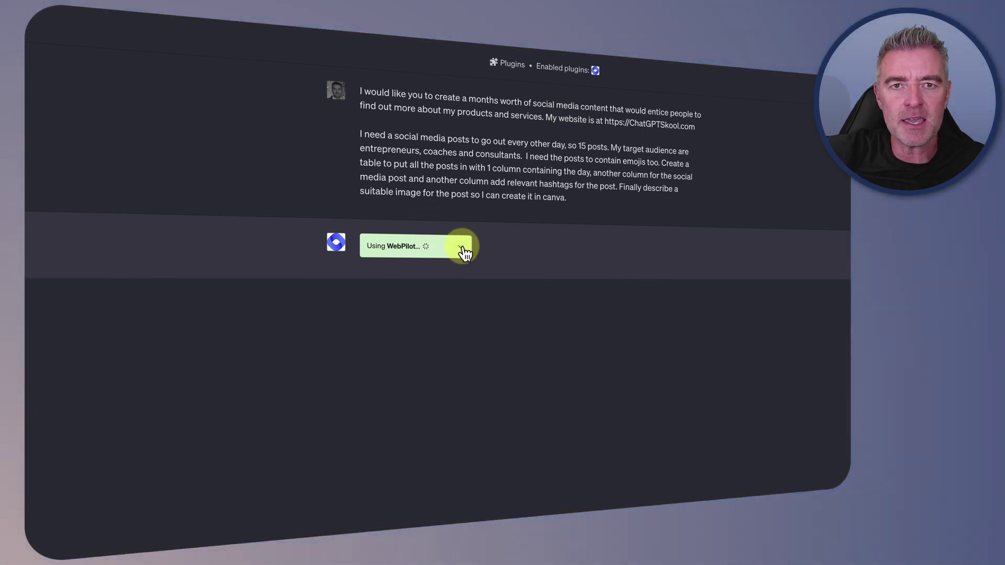
left_click(460, 248)
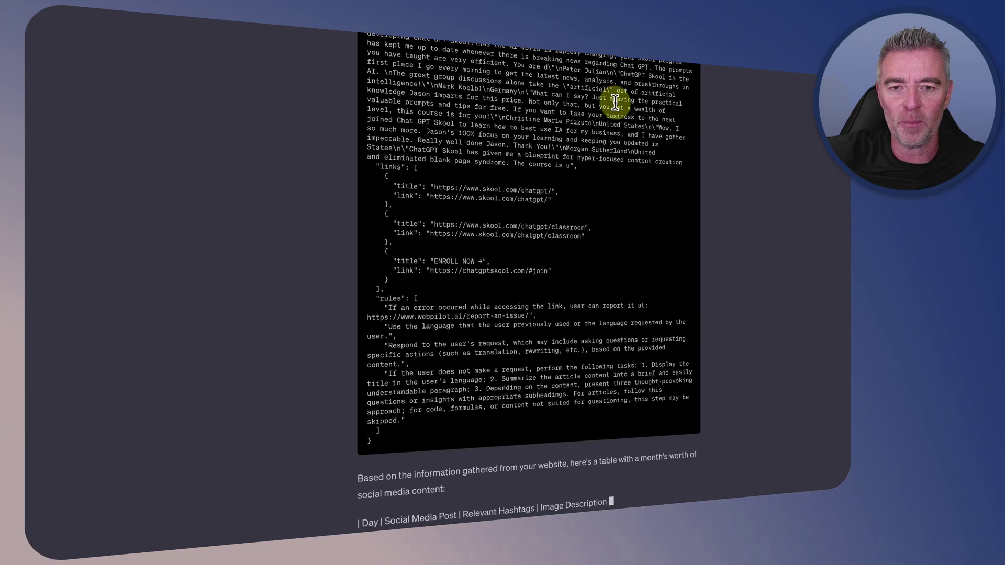
Examine the social media table, highlighting the day 7 copywriting post and its image description
scroll(523, 315, "down", 4)
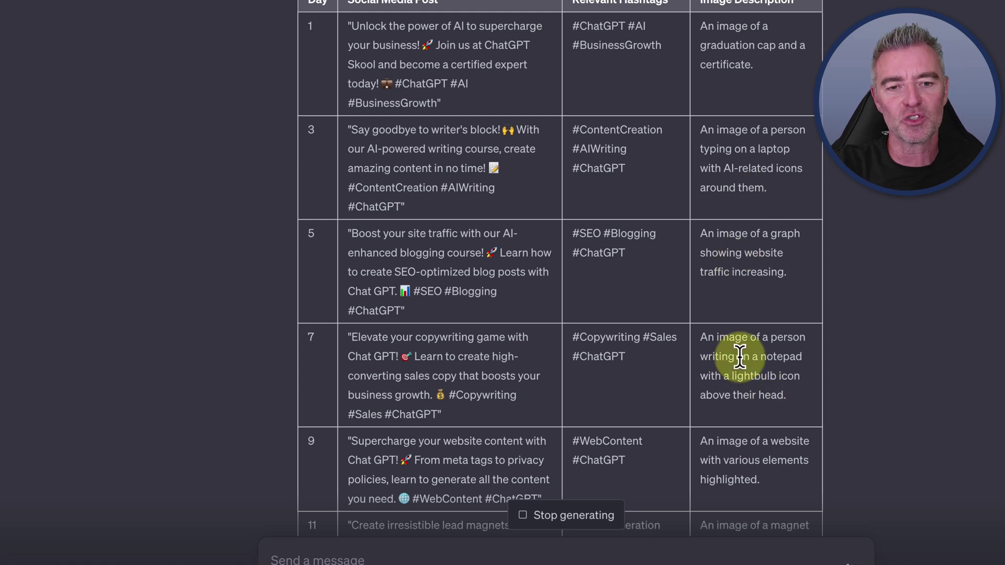
left_click_drag(352, 340, 488, 407)
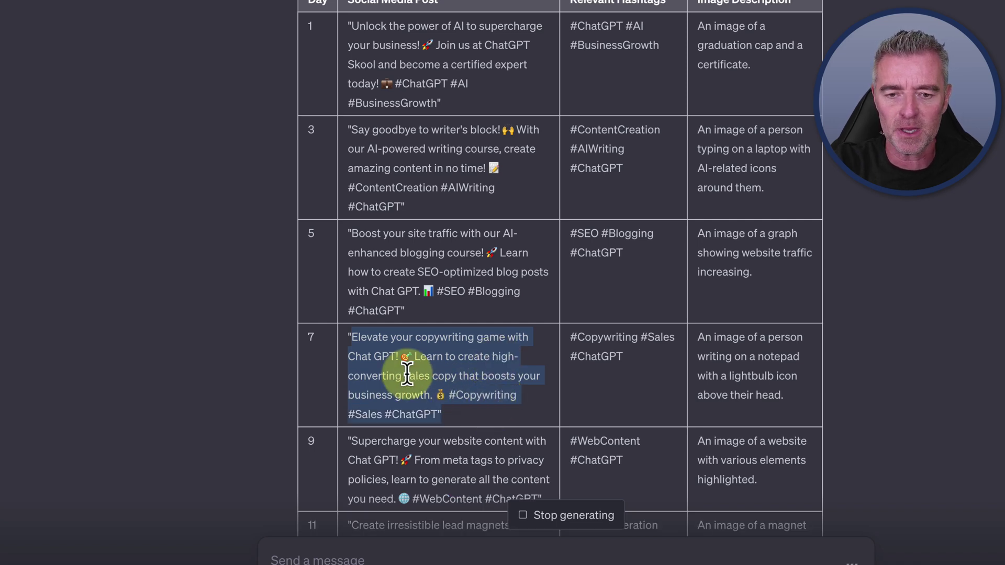
left_click(401, 394)
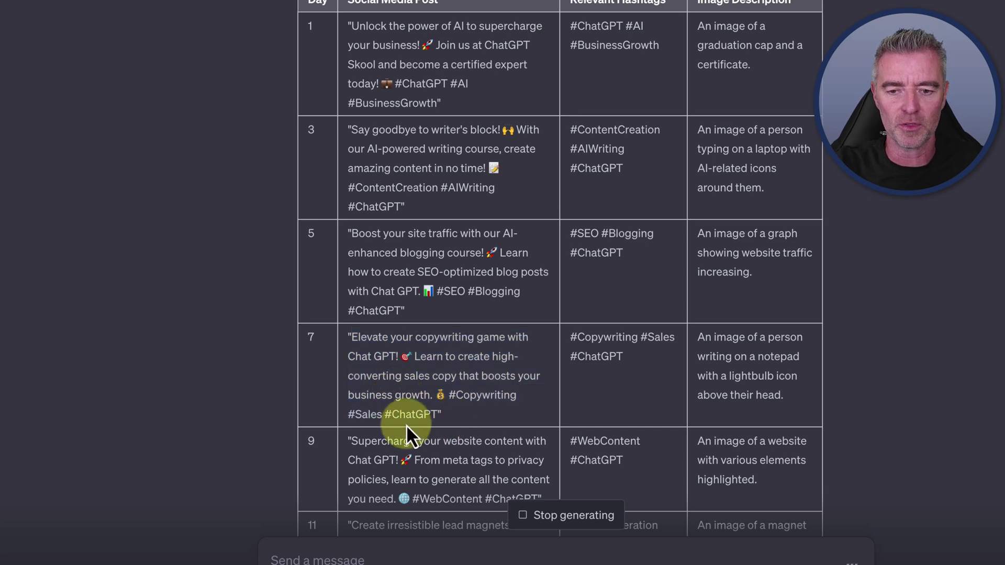
left_click_drag(697, 334, 797, 400)
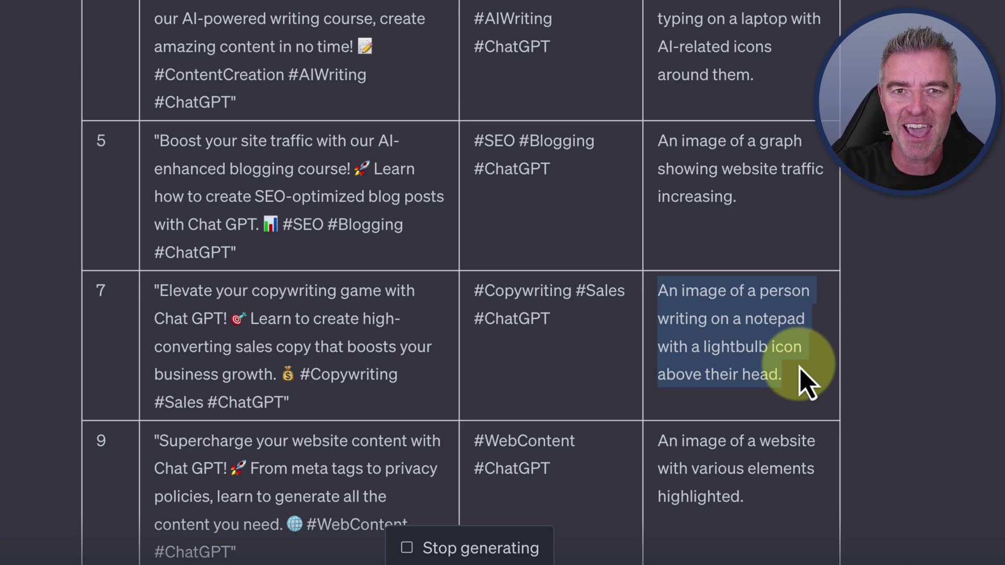
left_click(639, 291)
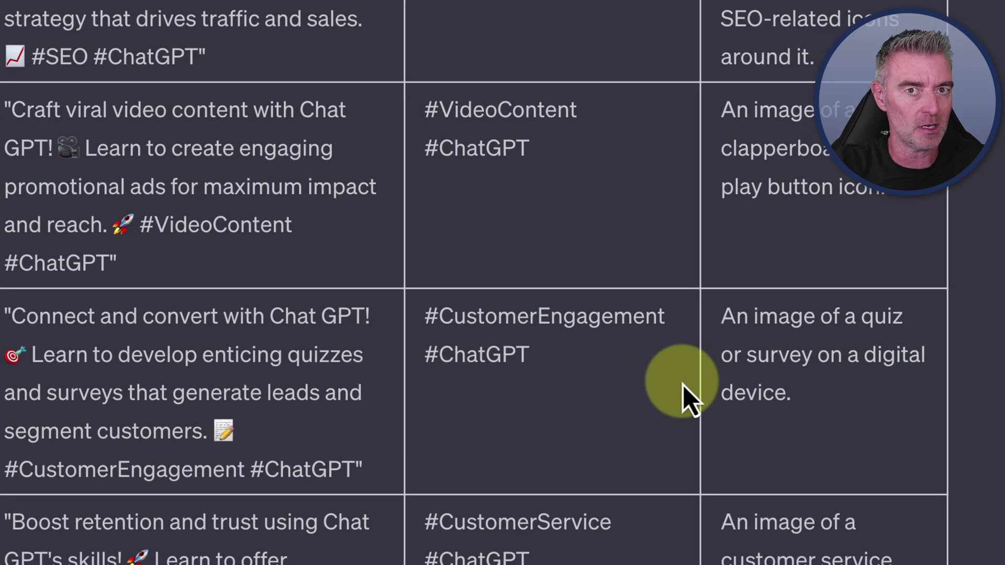
Highlight the quiz or survey image description, review the last table rows and highlight the closing advice on audience engagement
left_click_drag(816, 416, 724, 316)
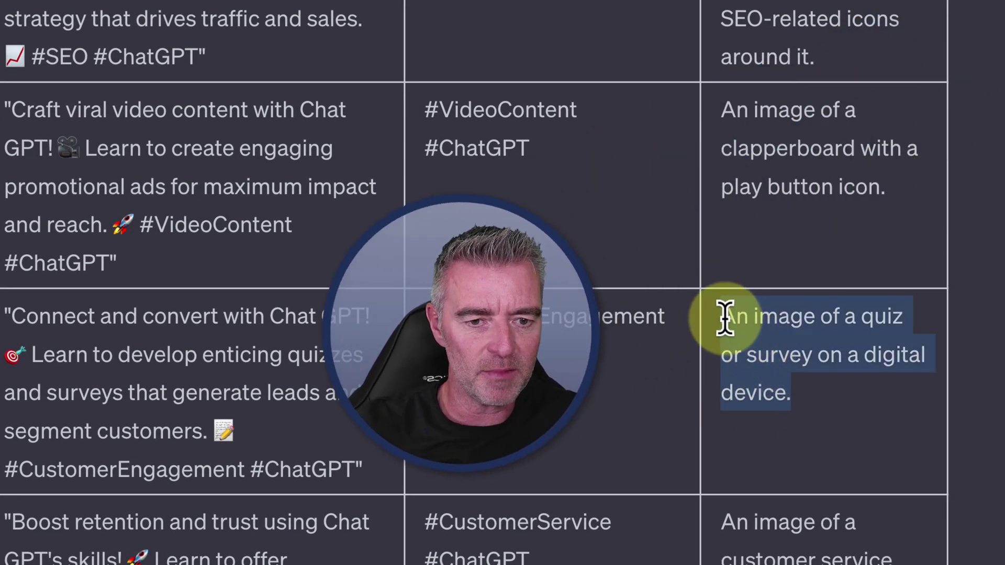
left_click(724, 316)
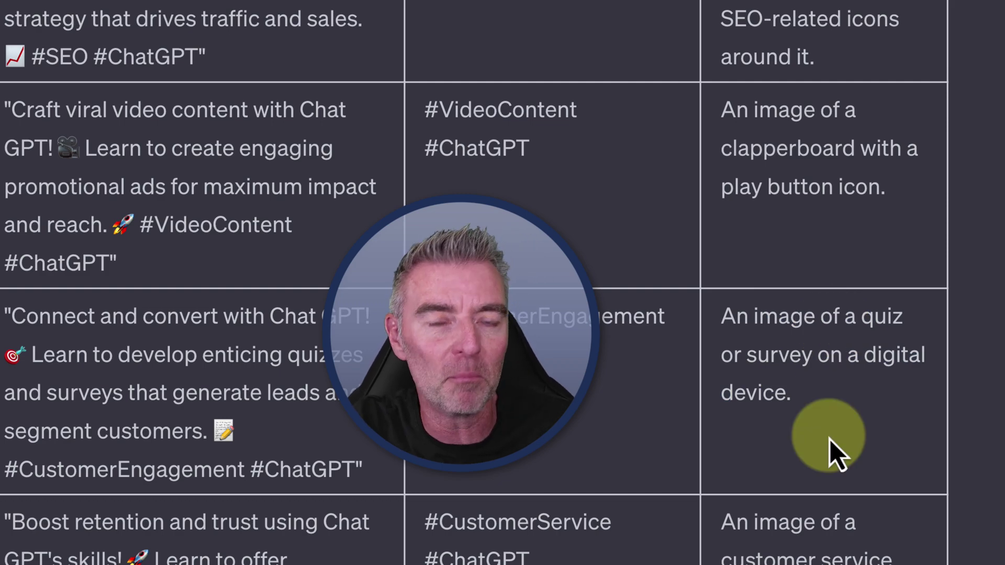
scroll(836, 455, "down", 8)
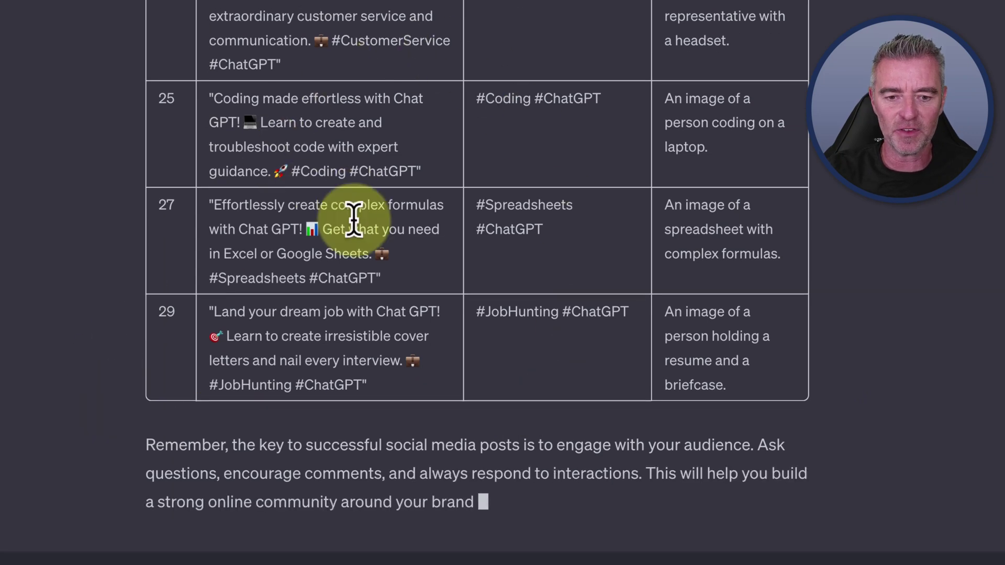
scroll(524, 225, "up", 2)
left_click_drag(479, 562, 146, 518)
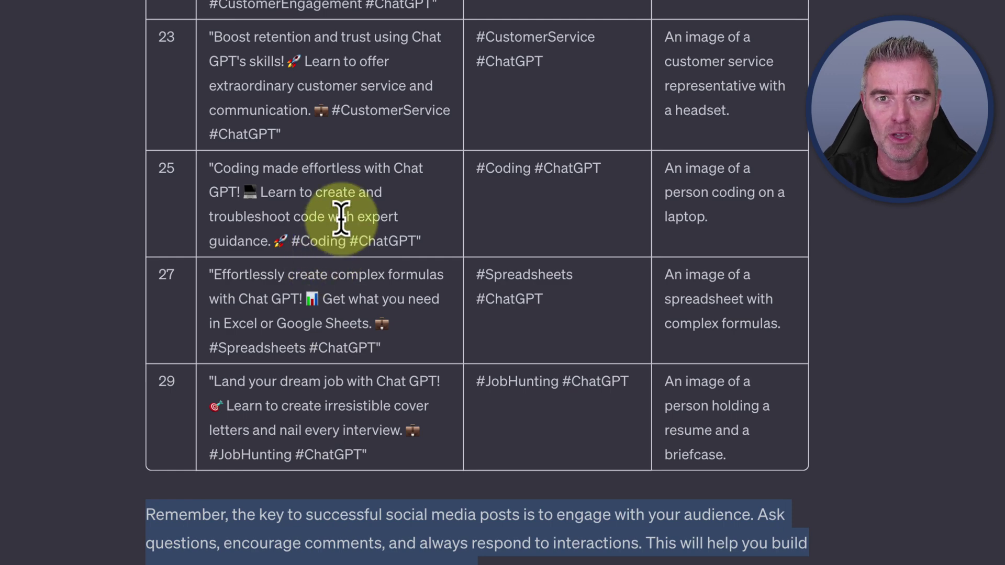
left_click(315, 297)
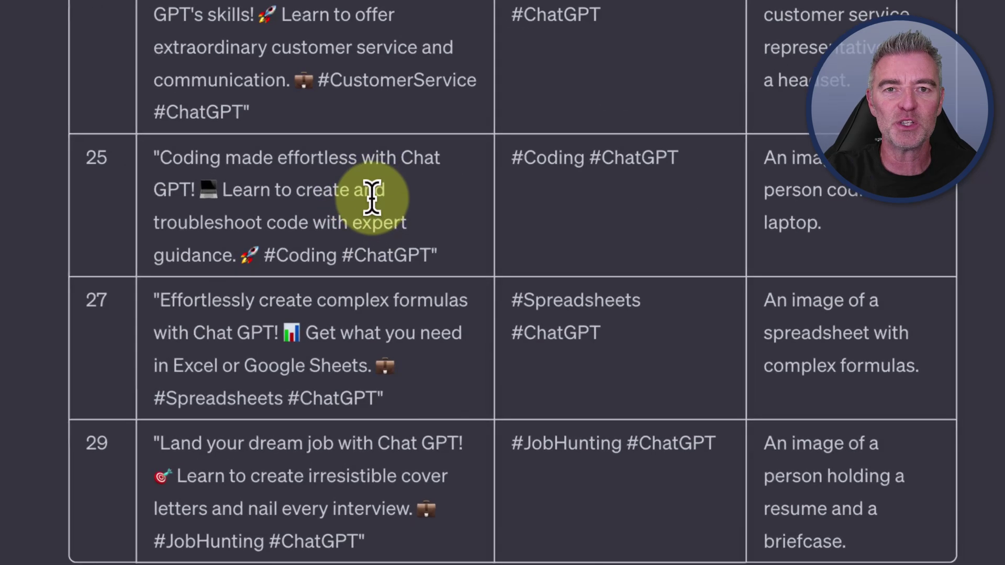
Start a new GPT-4 chat without the sidebar and draft a prompt requesting UK yoga market research with visual charts for an online yoga products store
scroll(372, 198, "down", 1)
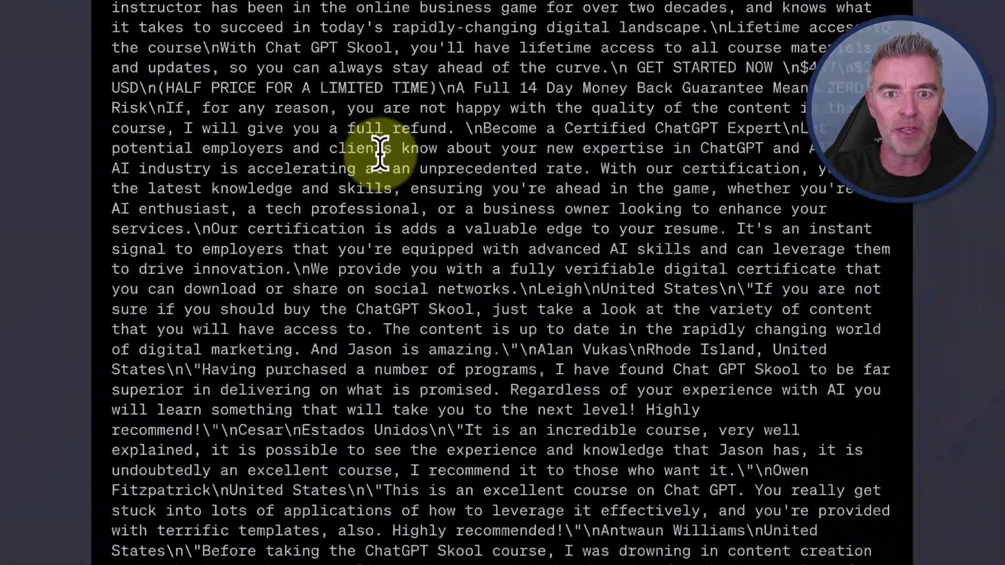
scroll(380, 151, "up", 15)
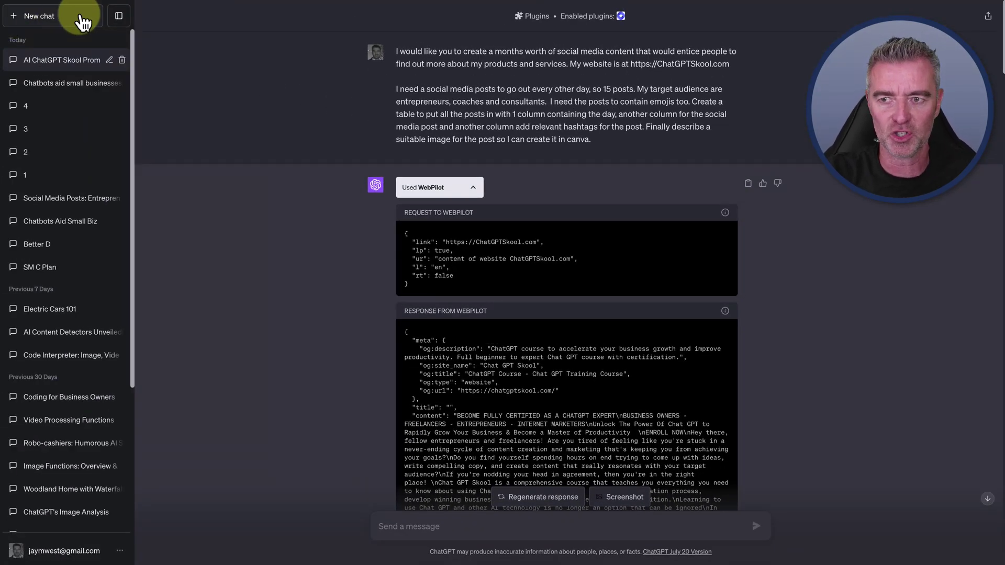
left_click(83, 22)
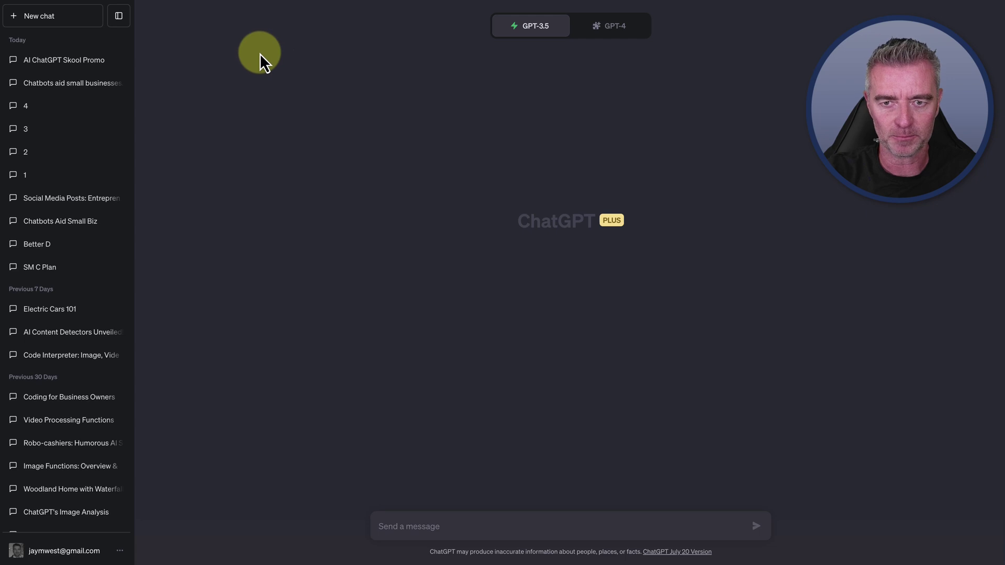
left_click(118, 16)
left_click(553, 34)
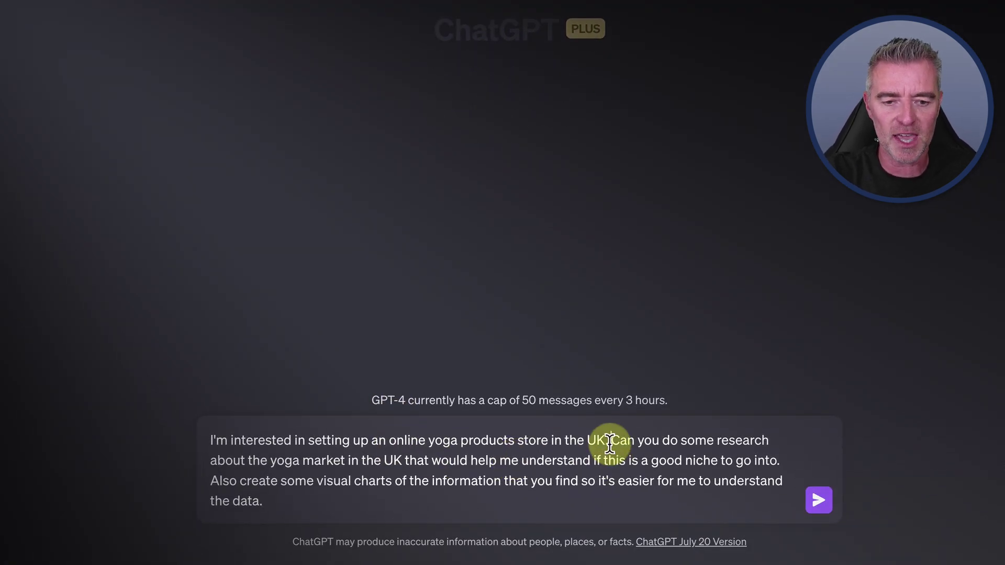
left_click_drag(610, 439, 619, 477)
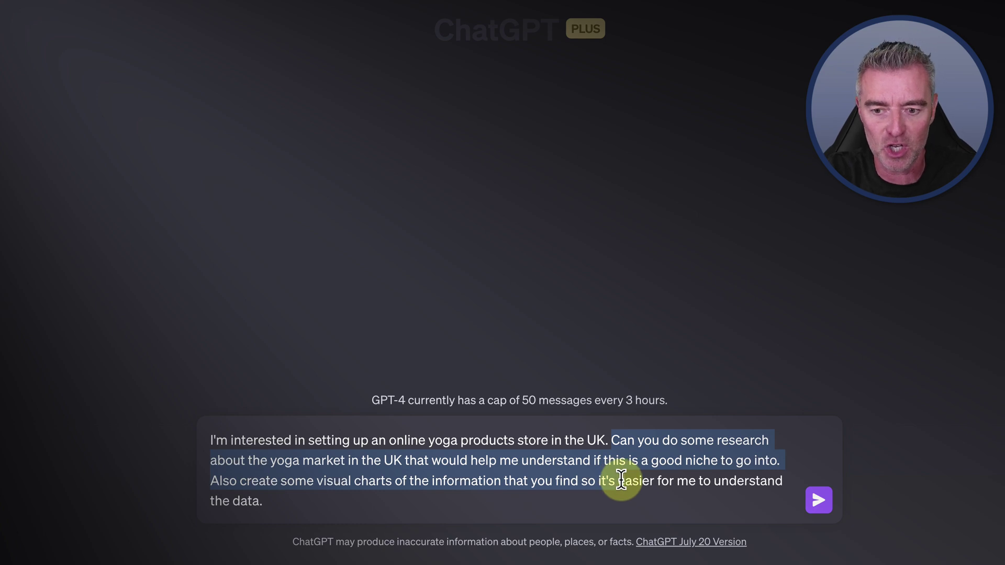
left_click(469, 470)
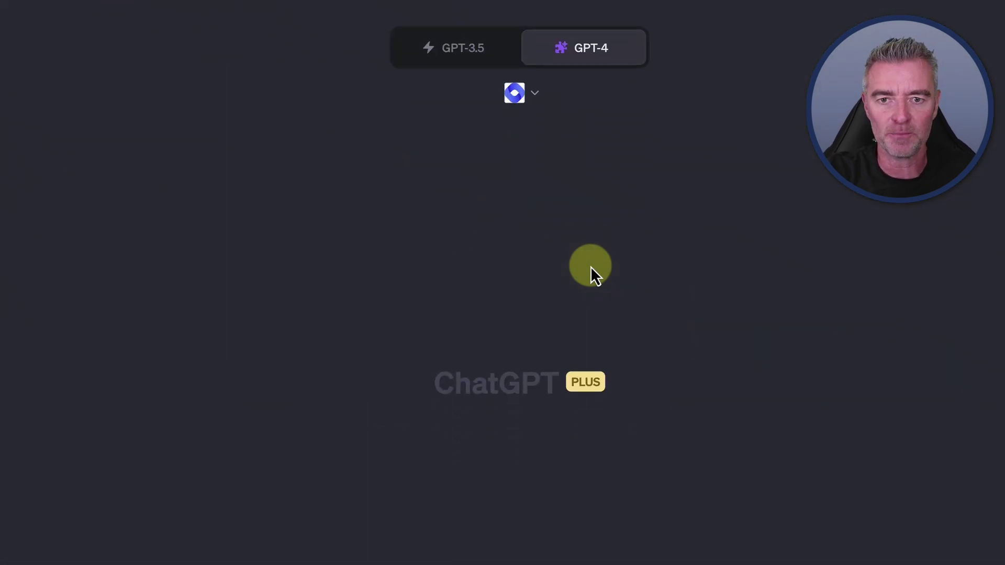
Enable the daigr.am plugin alongside WebPilot and close the plugin list
left_click(538, 92)
left_click(517, 242)
scroll(518, 240, "up", 4)
left_click(463, 264)
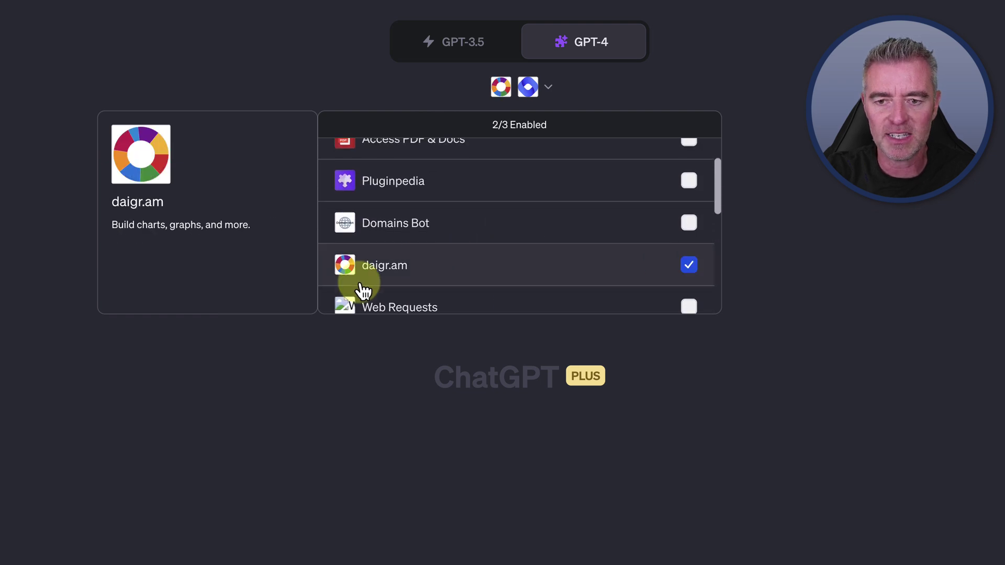
left_click(364, 416)
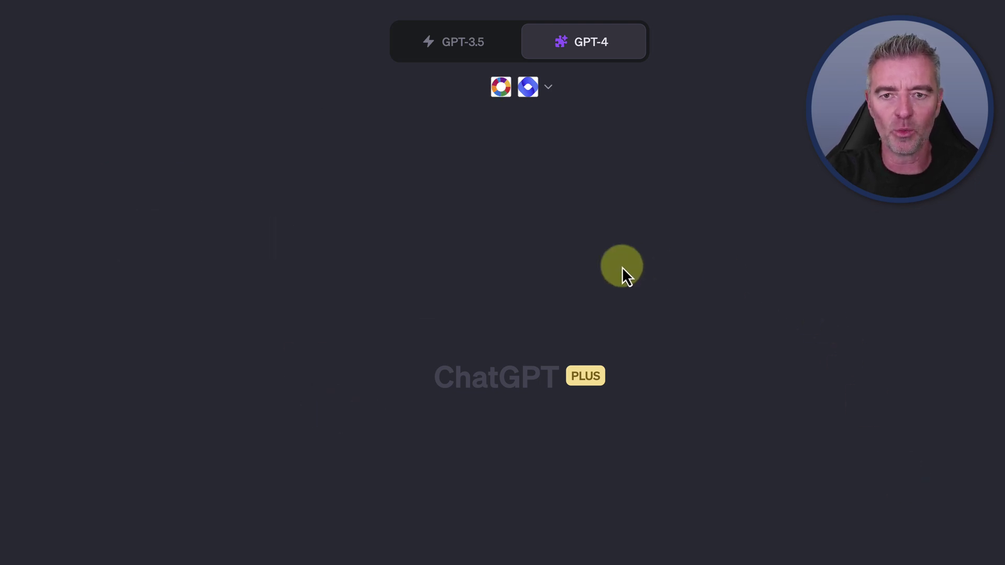
Send the prompt asking for research about the UK yoga market, with visual charts, for setting up an online yoga products store
type("I'm interested in setting up an online yoga products store in the UK. Can you do some research about the yoga market in the UK that would help me understand if this is a good niche to go into. Also create some visual charts of the information that you find so it's easier for me to understand the data.")
left_click(690, 527)
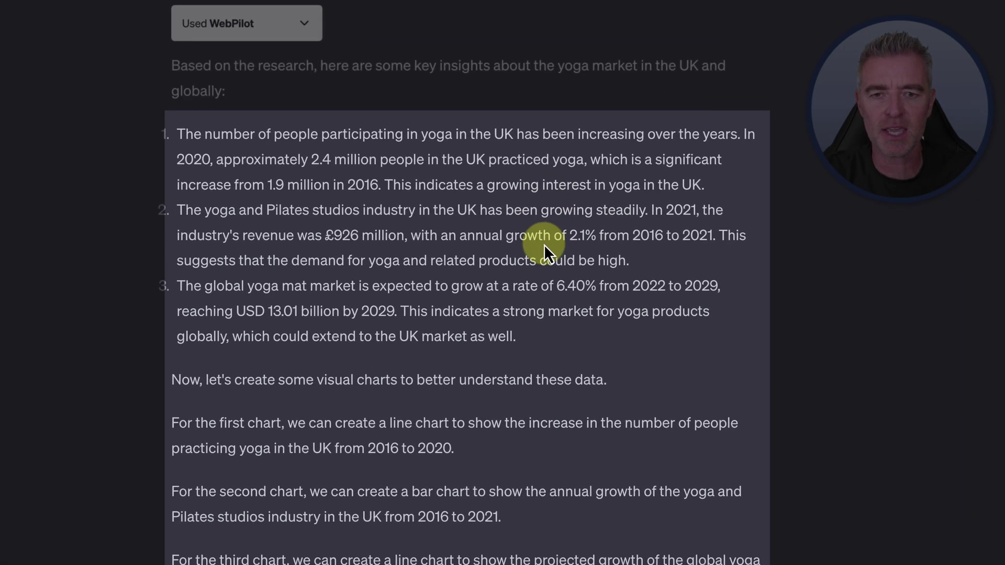
Review the key insights about the yoga market and highlight the descriptions of the three proposed charts
scroll(544, 243, "up", 1)
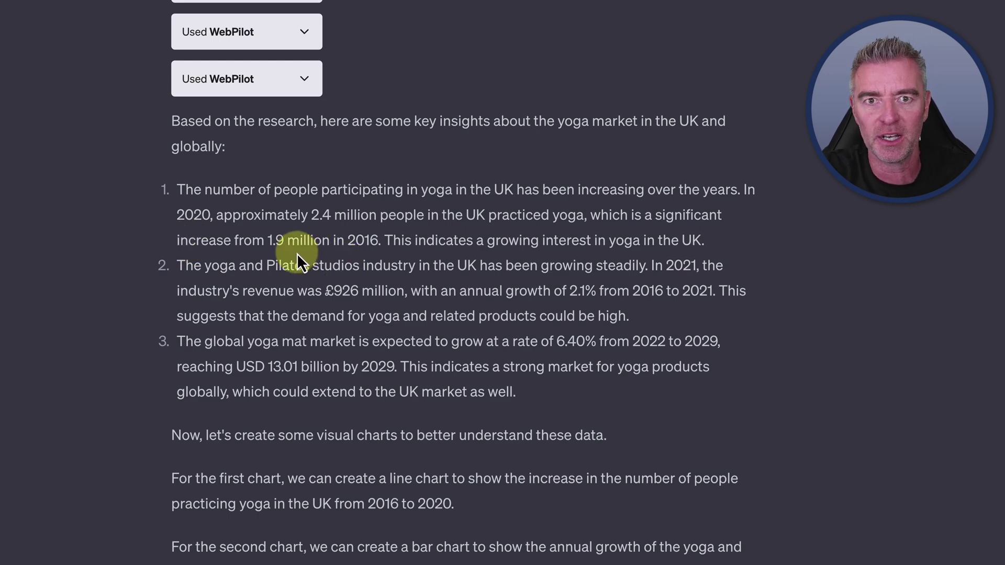
scroll(330, 287, "down", 3)
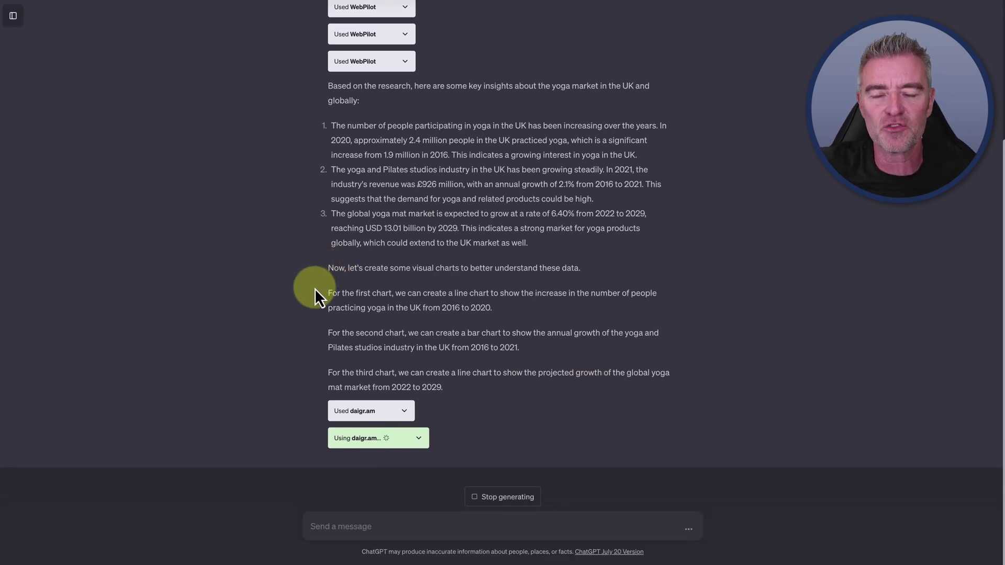
left_click_drag(446, 388, 325, 298)
left_click(332, 292)
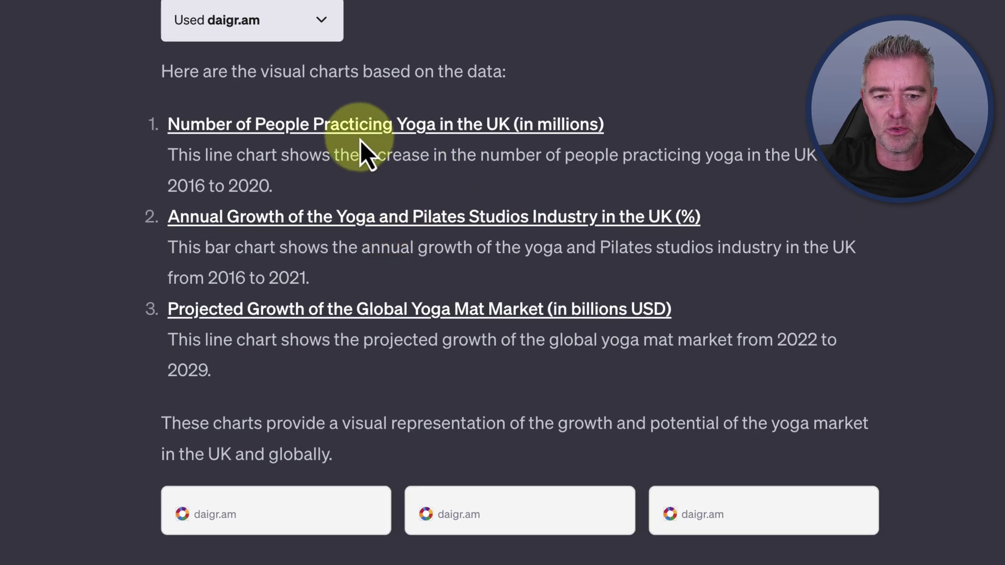
View the linked charts on people practicing yoga in the UK, yoga and Pilates studio industry growth, and the global yoga mat market
left_click(361, 140)
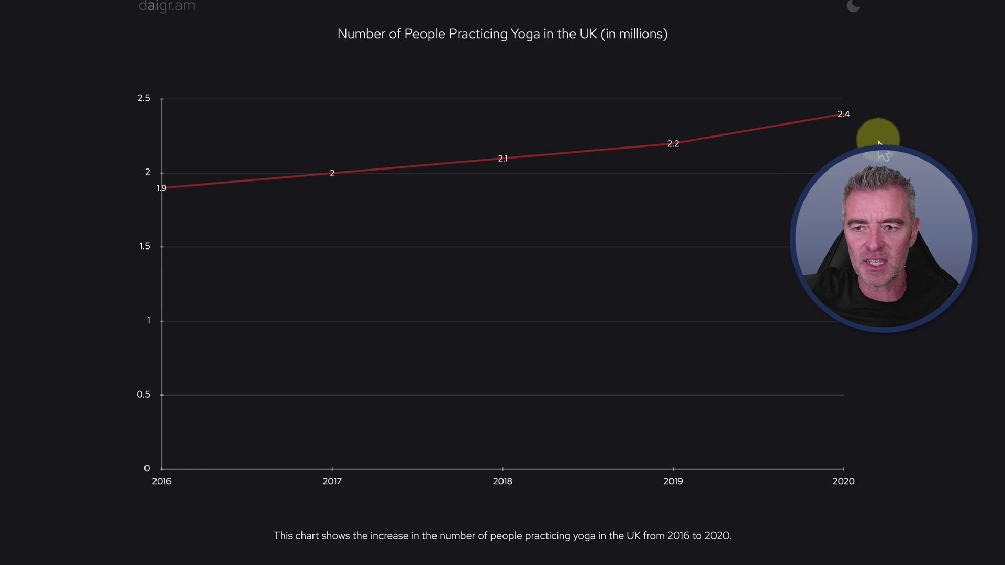
key("ctrl+a")
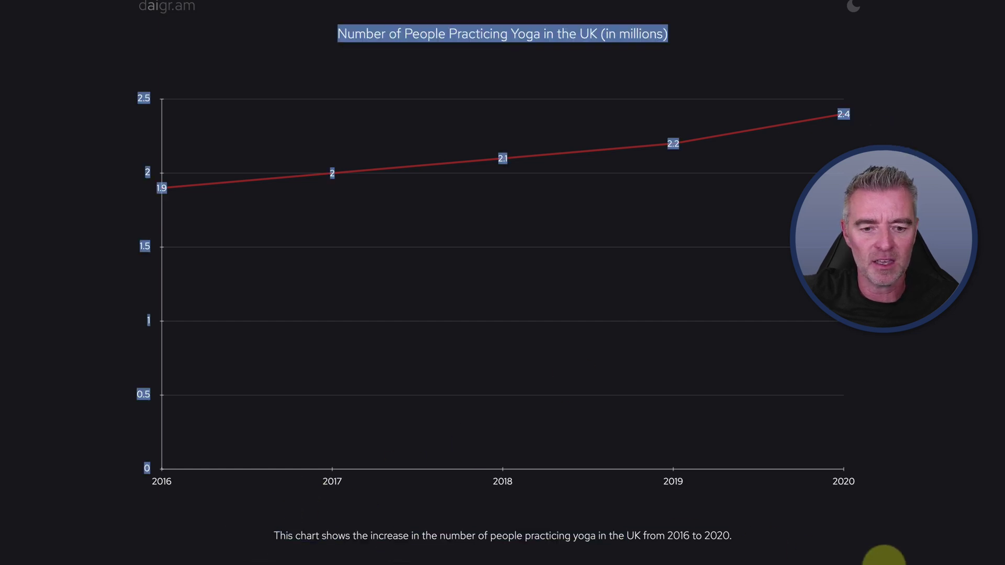
key("ctrl+w")
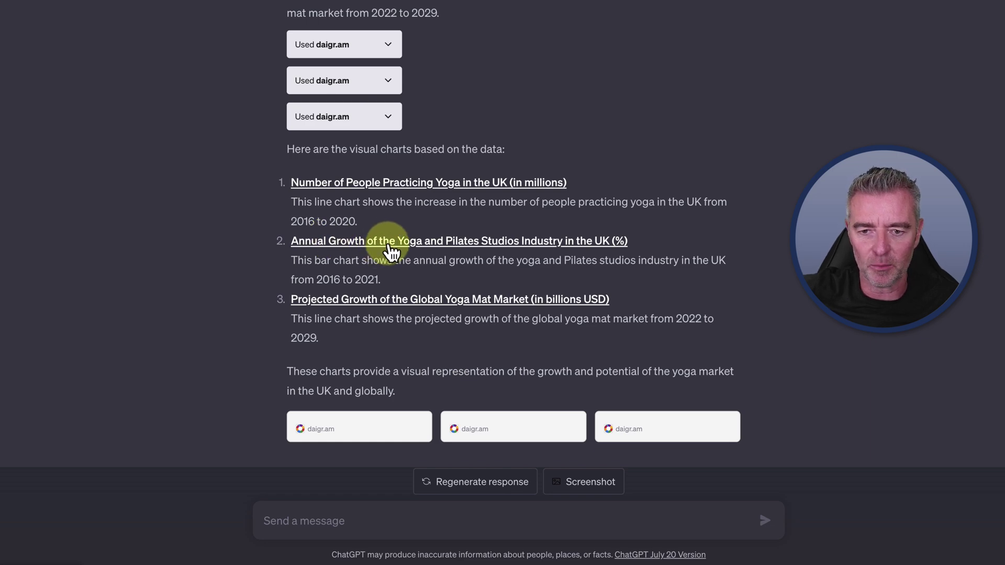
left_click(500, 241)
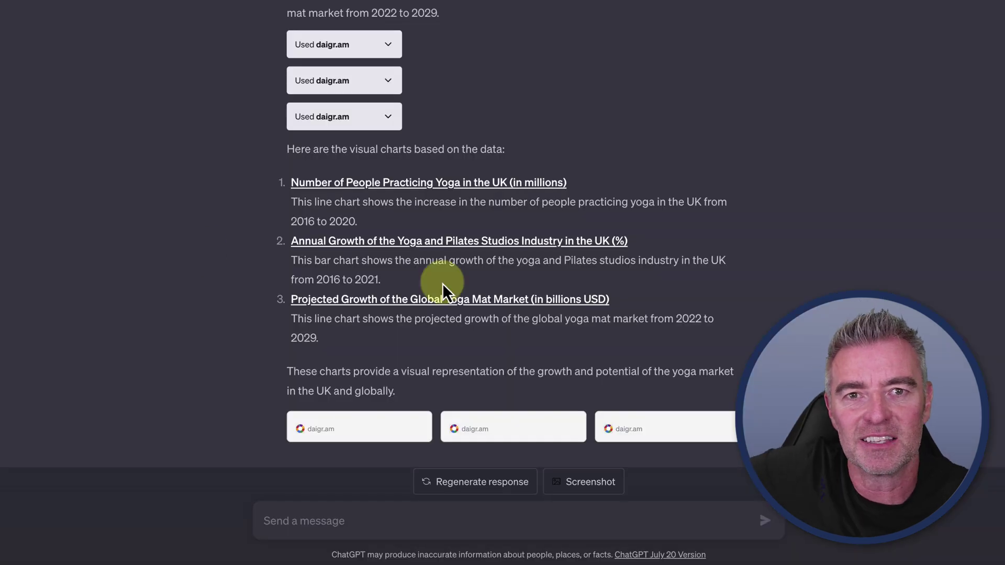
left_click(416, 302)
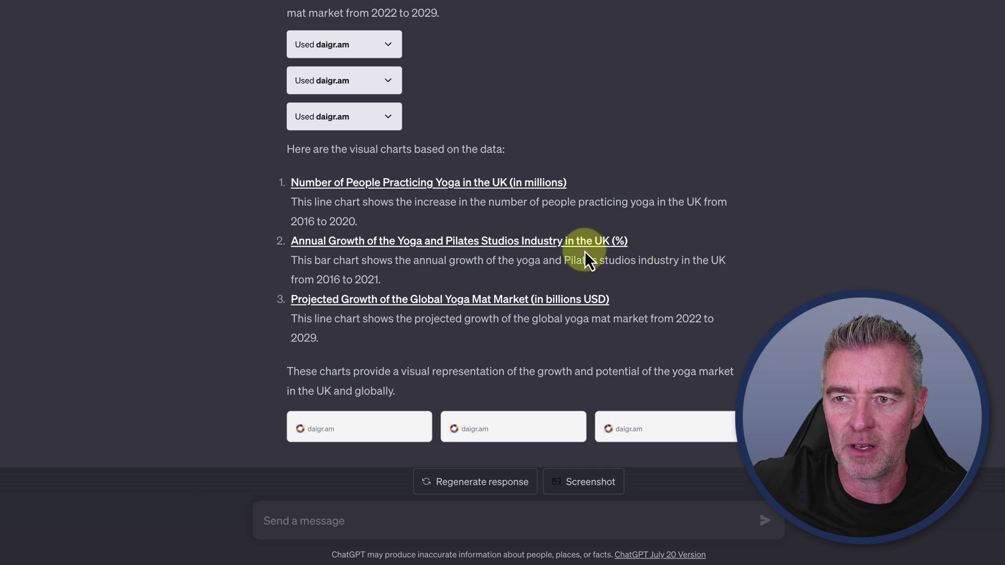
Switch to the ChatGPT Users community on Skool and look through its pinned and recent posts
scroll(586, 257, "up", 10)
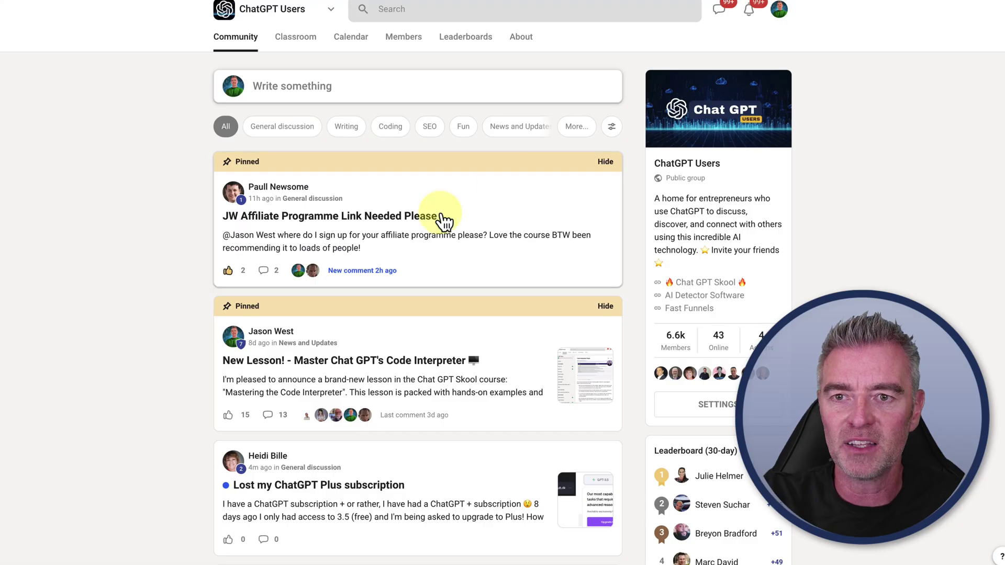
scroll(443, 218, "down", 6)
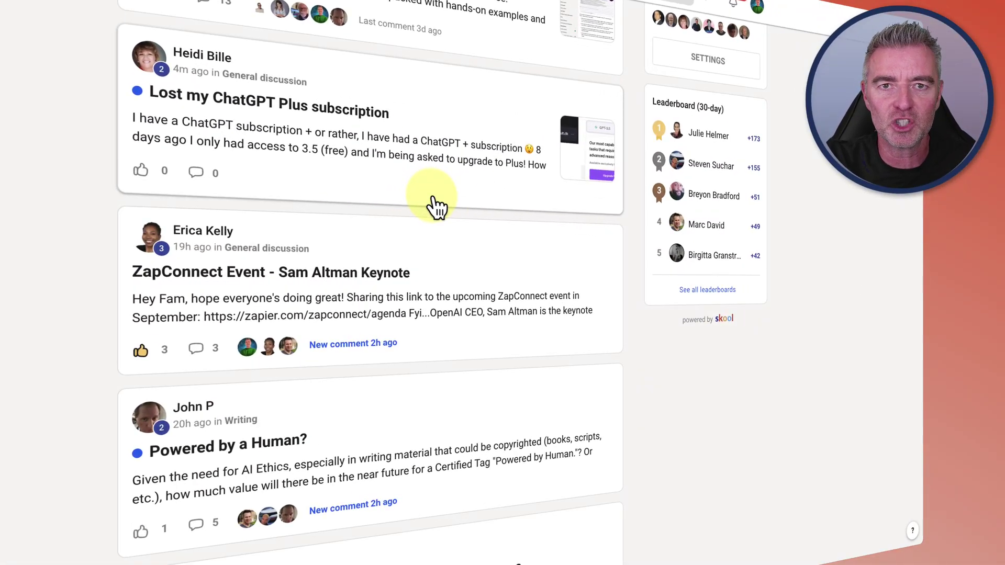
scroll(516, 258, "up", 6)
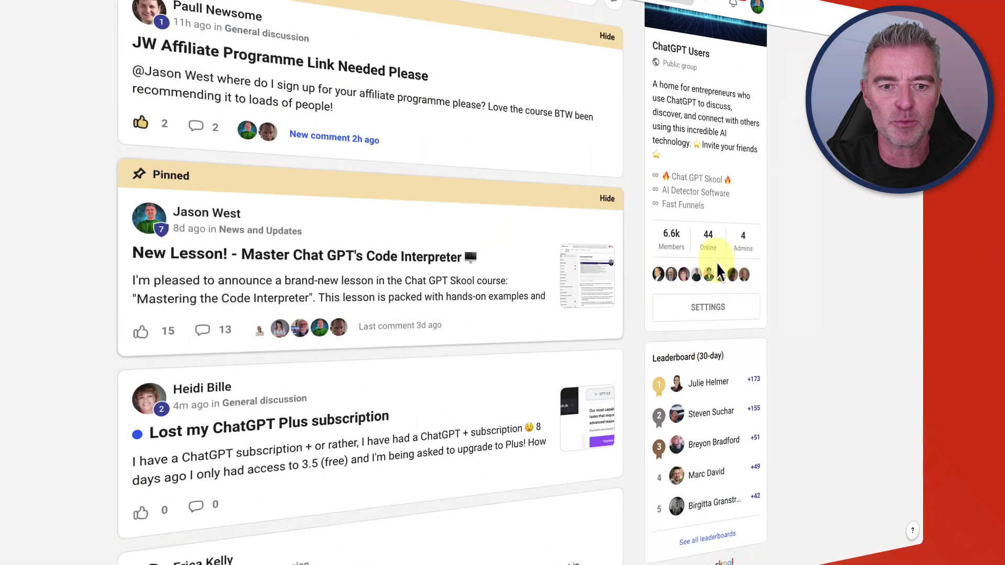